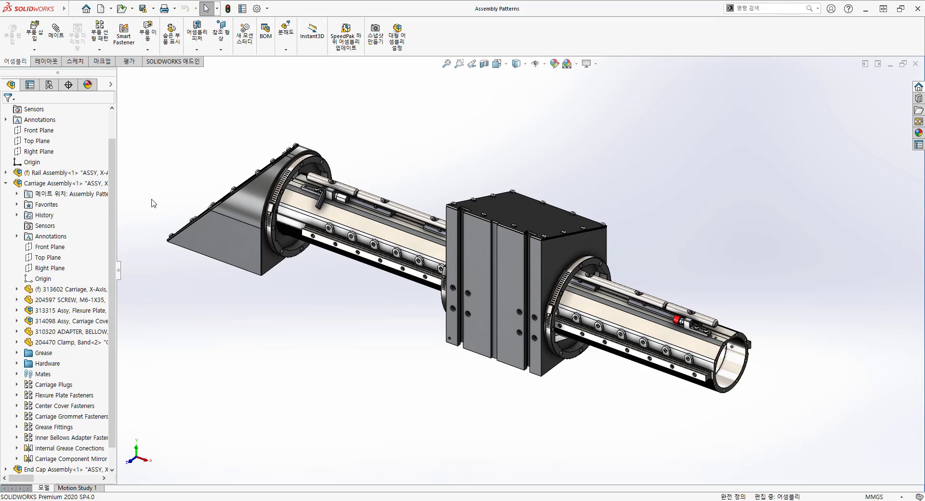
Collapse the Carriage Assembly branch in the FeatureManager tree and zoom in on the rail.
{"action": "left_click", "coordinate": [6, 183]}
{"action": "scroll", "coordinate": [395, 257], "scroll_direction": "down", "scroll_amount": 5}
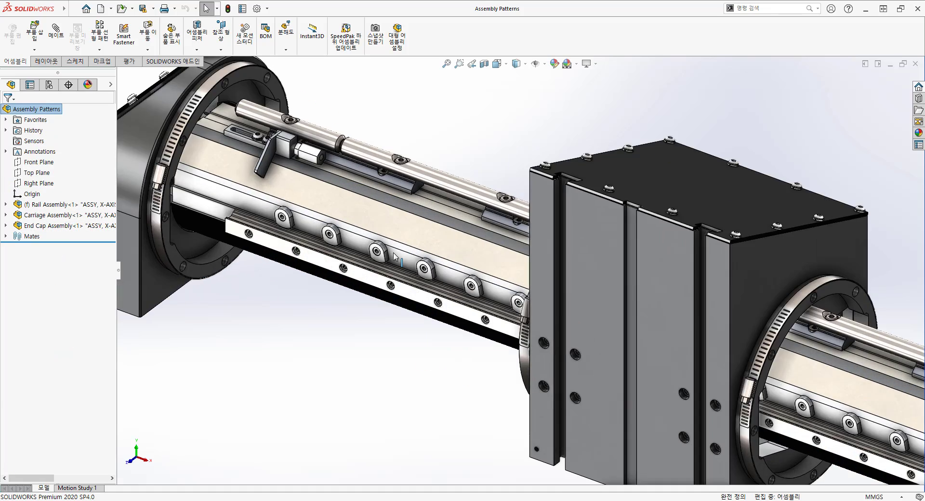
{"action": "scroll", "coordinate": [396, 256], "scroll_direction": "down", "scroll_amount": 3}
{"action": "scroll", "coordinate": [642, 204], "scroll_direction": "up", "scroll_amount": 3}
{"action": "scroll", "coordinate": [642, 204], "scroll_direction": "down", "scroll_amount": 4}
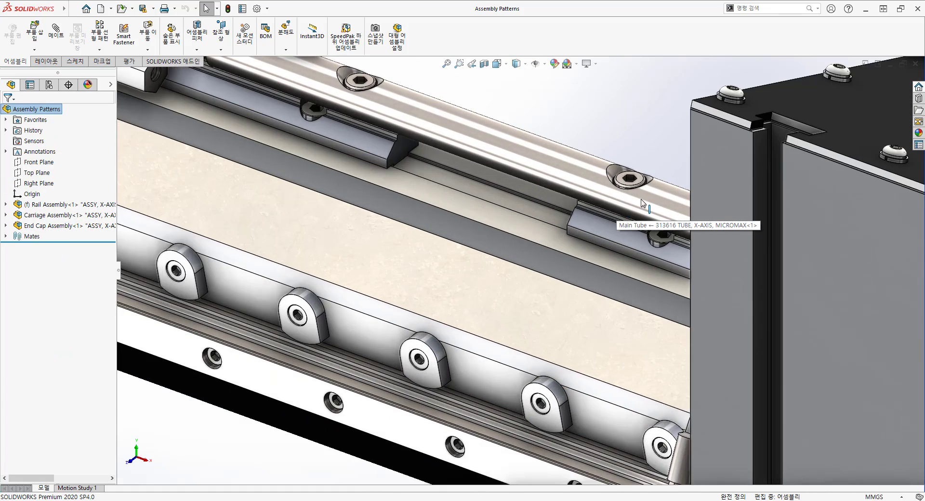
{"action": "scroll", "coordinate": [642, 203], "scroll_direction": "down", "scroll_amount": 1}
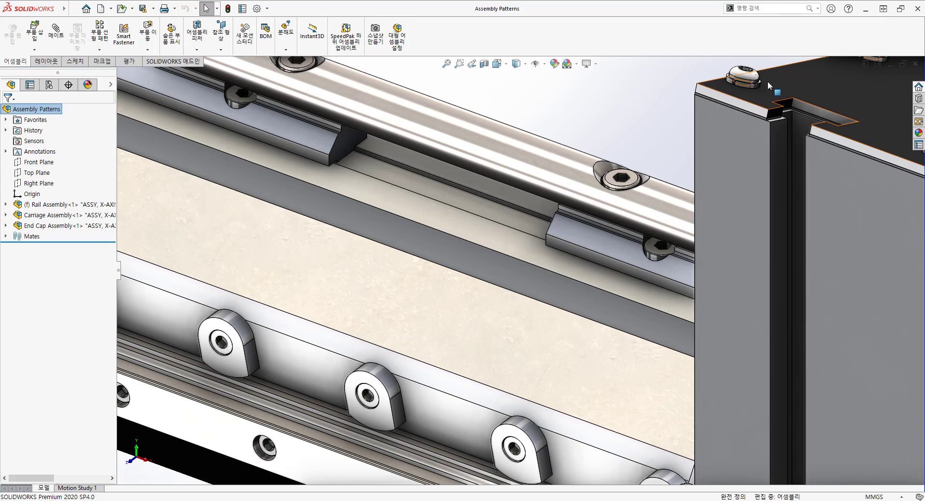
{"action": "scroll", "coordinate": [768, 87], "scroll_direction": "down", "scroll_amount": 3}
{"action": "scroll", "coordinate": [700, 113], "scroll_direction": "down", "scroll_amount": 2}
{"action": "left_click", "coordinate": [659, 125]}
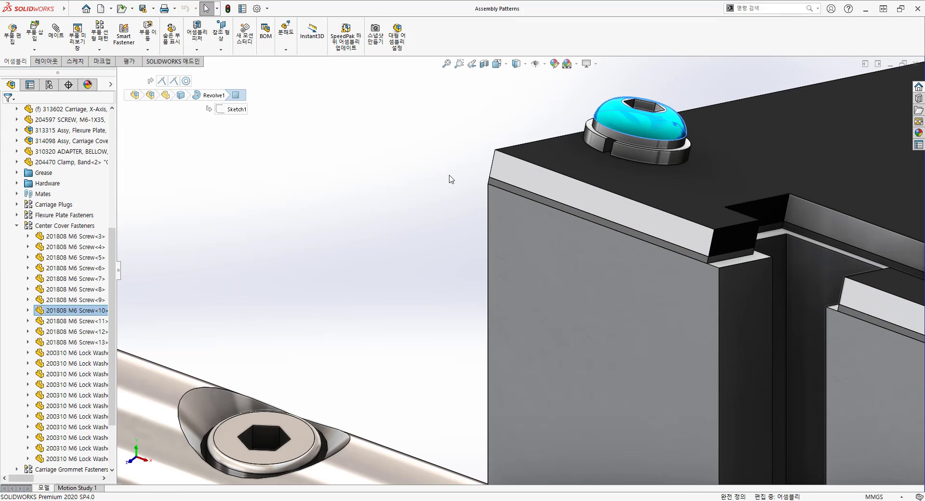
{"action": "middle_click_drag", "start_coordinate": [450, 180], "coordinate": [444, 188]}
{"action": "key", "text": "Escape"}
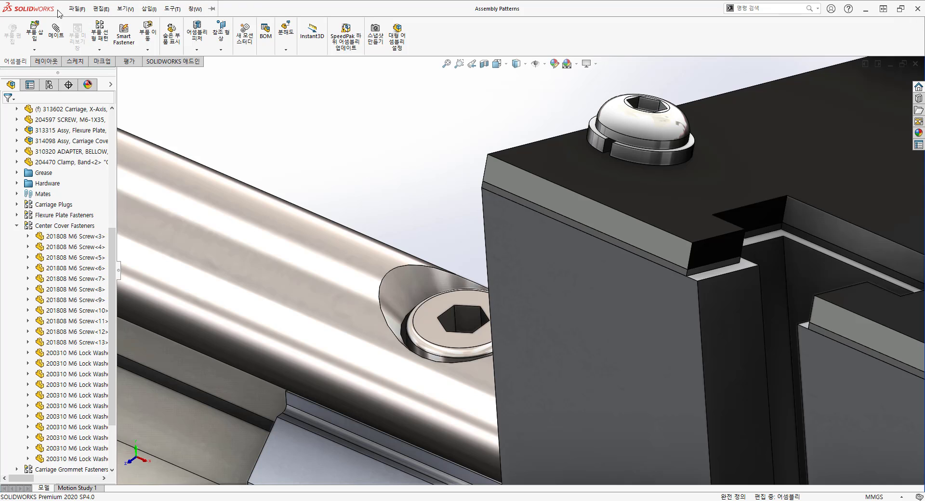
{"action": "left_click", "coordinate": [76, 8]}
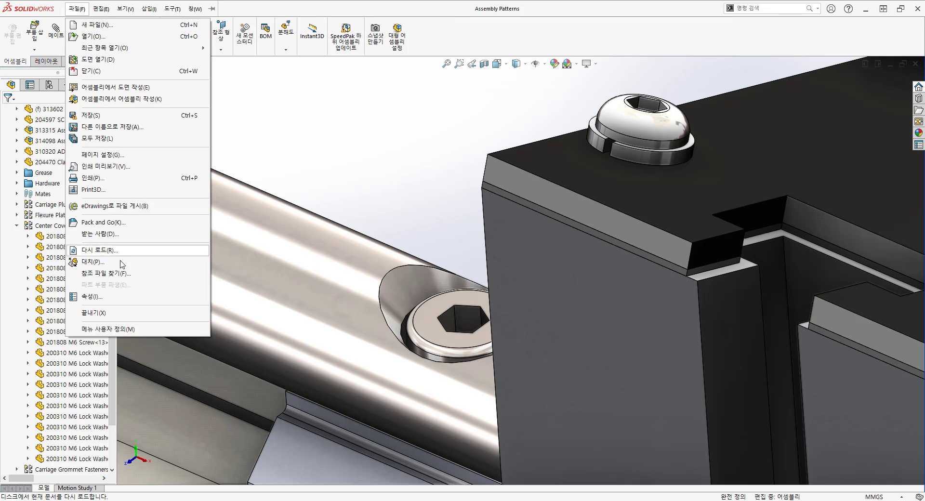
{"action": "left_click", "coordinate": [120, 273]}
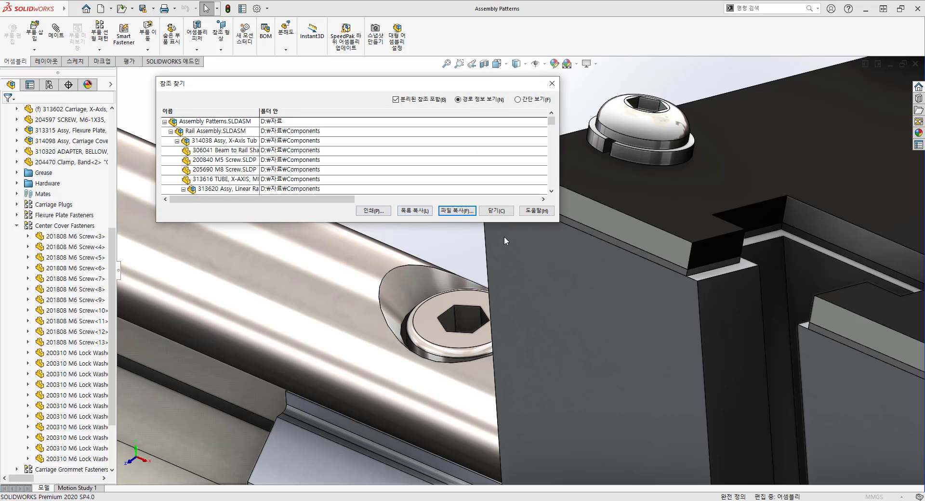
{"action": "left_click_drag", "start_coordinate": [557, 223], "coordinate": [559, 407]}
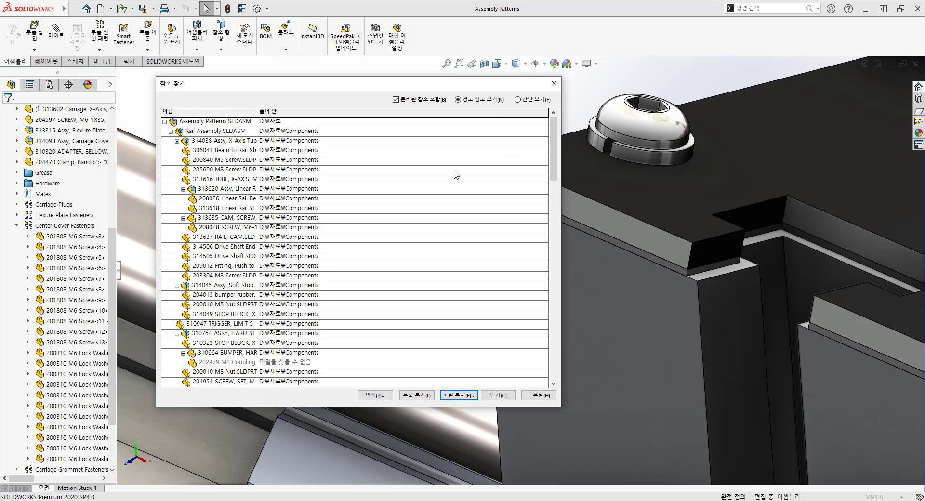
{"action": "left_click_drag", "start_coordinate": [553, 177], "coordinate": [554, 228]}
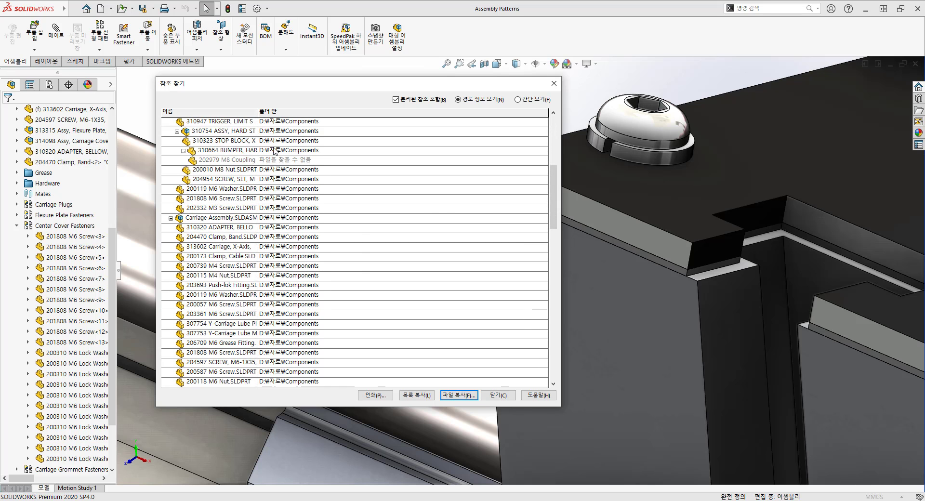
{"action": "left_click_drag", "start_coordinate": [552, 197], "coordinate": [549, 270]}
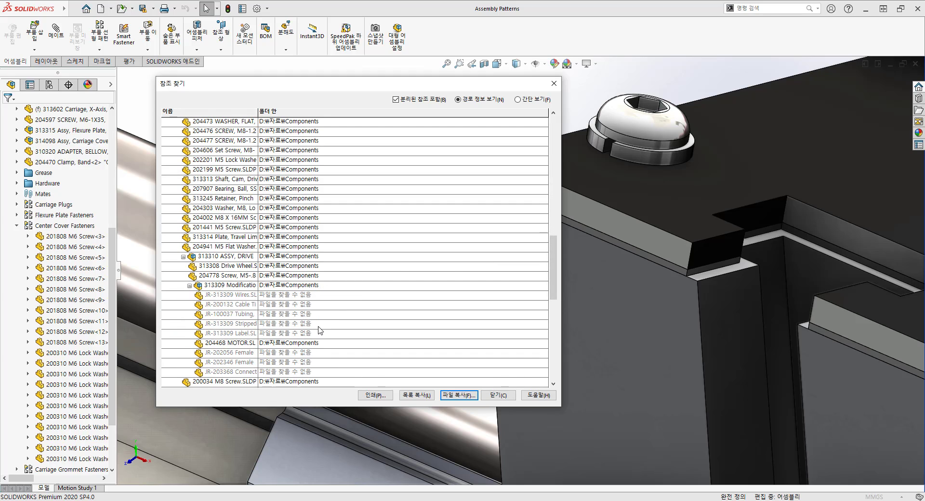
{"action": "mouse_move", "coordinate": [553, 284]}
{"action": "left_mouse_down"}
{"action": "mouse_move", "coordinate": [545, 364]}
{"action": "mouse_move", "coordinate": [527, 148]}
{"action": "left_mouse_up"}
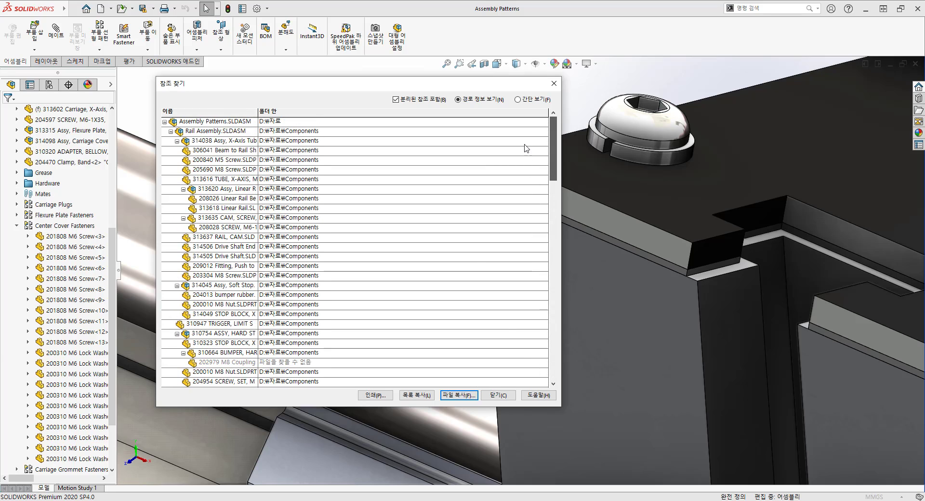
{"action": "left_click", "coordinate": [498, 395]}
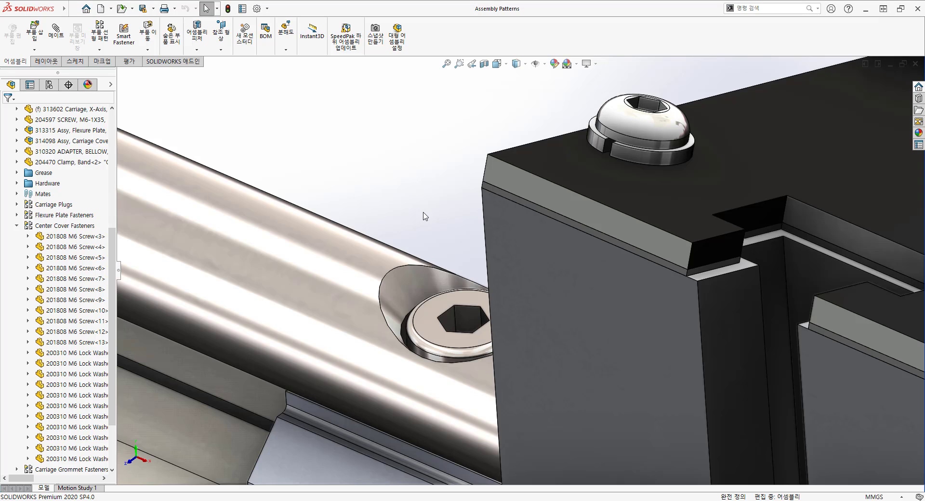
Zoom back out and collapse the Carriage Assembly branch.
{"action": "scroll", "coordinate": [424, 216], "scroll_direction": "up", "scroll_amount": 5}
{"action": "scroll", "coordinate": [319, 229], "scroll_direction": "up", "scroll_amount": 5}
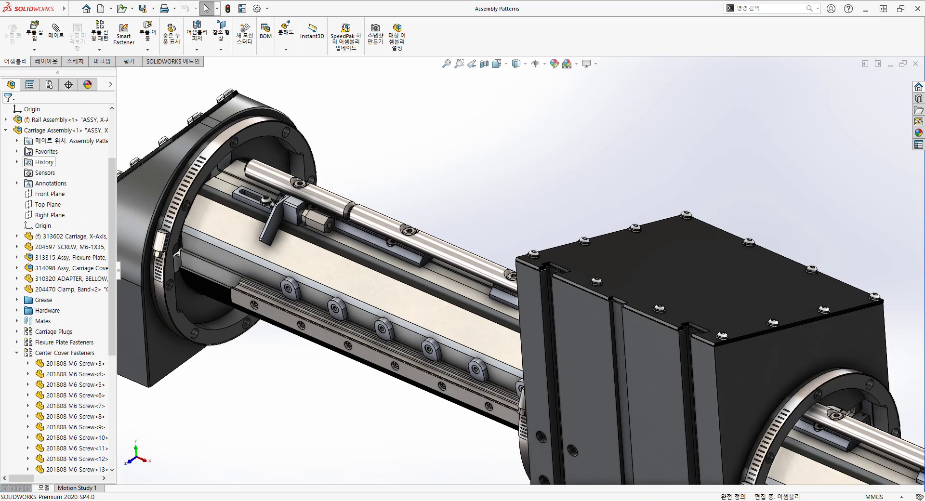
{"action": "left_click", "coordinate": [6, 130]}
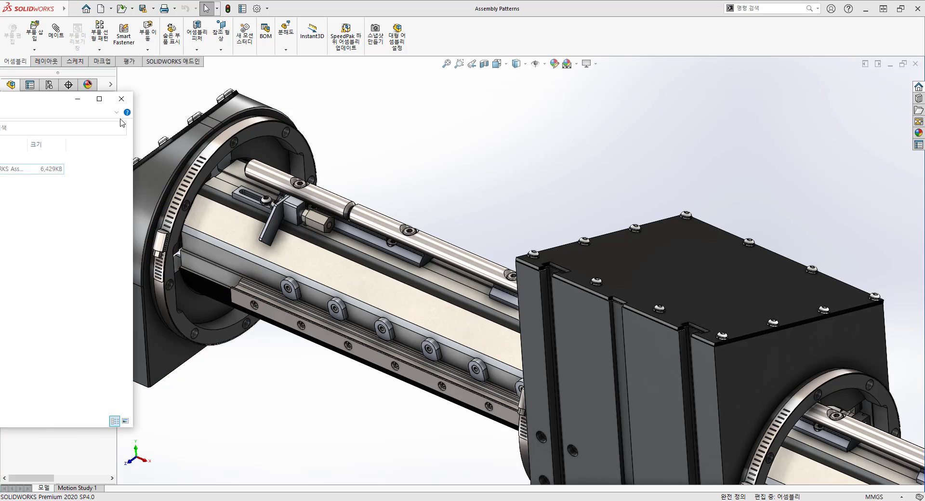
Open the Components folder in D:\자료 in File Explorer, enlarge it, then return to SOLIDWORKS.
{"action": "key", "text": "alt+Tab"}
{"action": "left_click", "coordinate": [383, 163]}
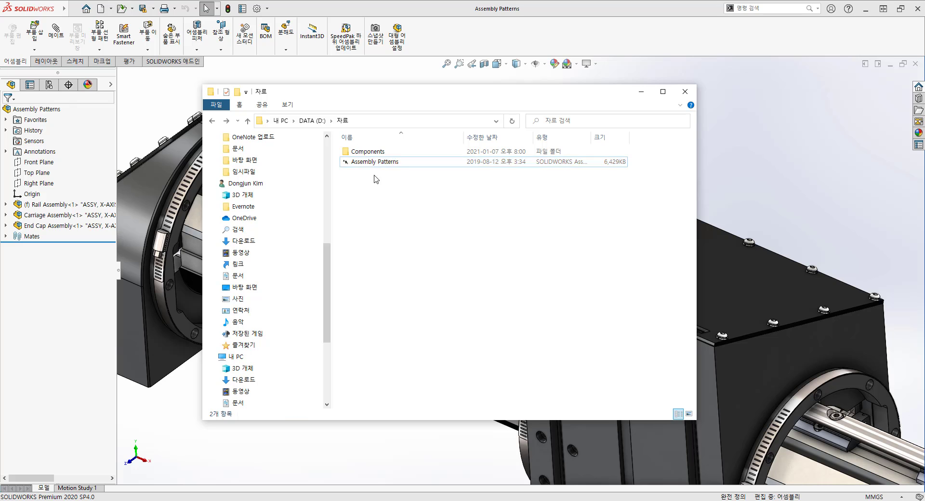
{"action": "double_click", "coordinate": [375, 151]}
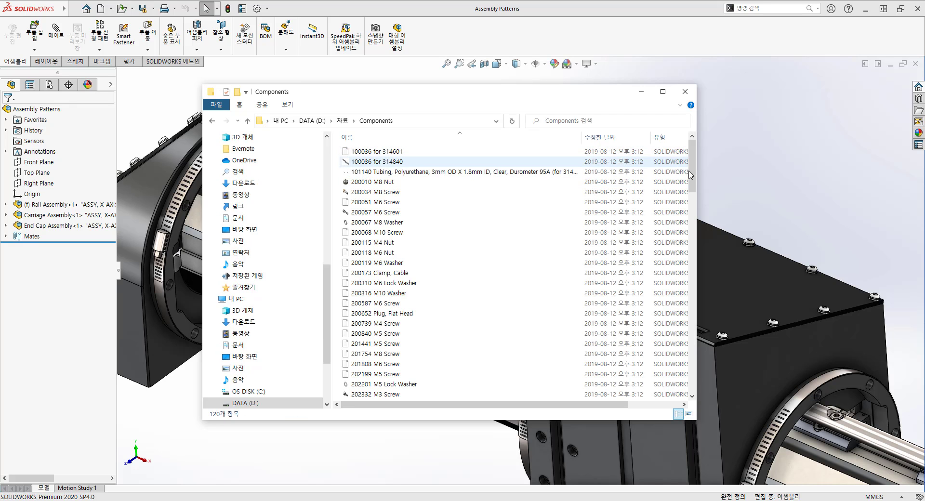
{"action": "mouse_move", "coordinate": [692, 176]}
{"action": "left_mouse_down"}
{"action": "mouse_move", "coordinate": [694, 380]}
{"action": "mouse_move", "coordinate": [658, 162]}
{"action": "left_mouse_up"}
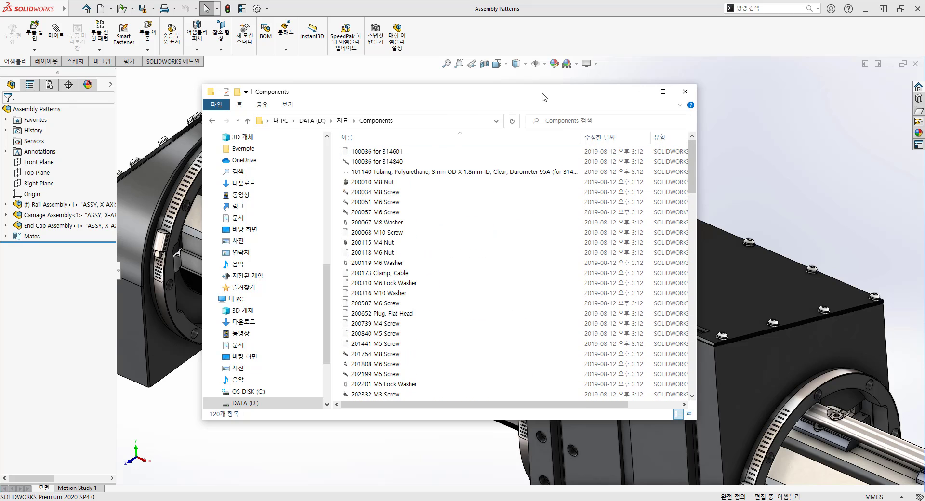
{"action": "left_click_drag", "start_coordinate": [546, 96], "coordinate": [468, 80]}
{"action": "left_click_drag", "start_coordinate": [683, 419], "coordinate": [736, 424]}
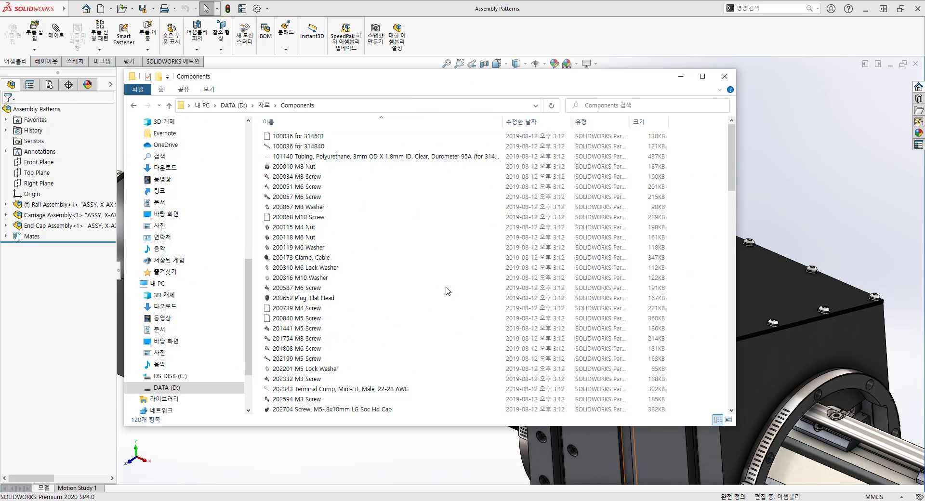
{"action": "left_click", "coordinate": [419, 258]}
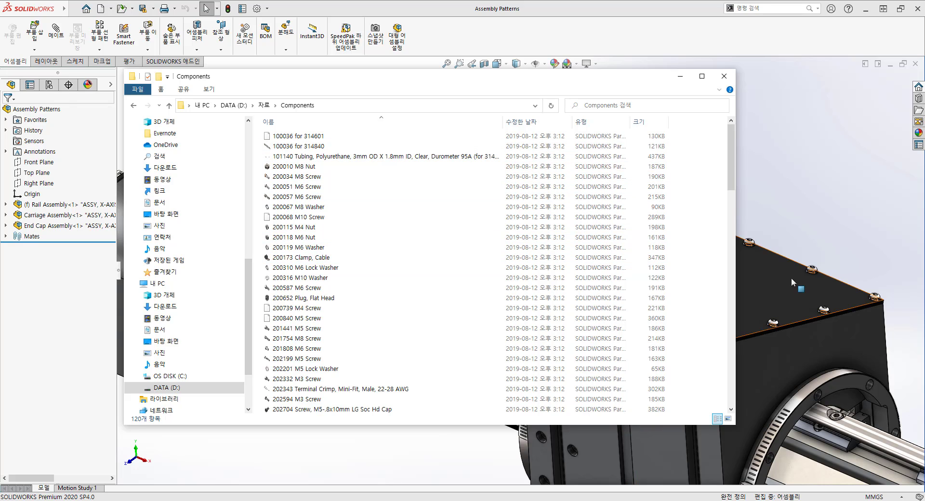
{"action": "left_click", "coordinate": [918, 64]}
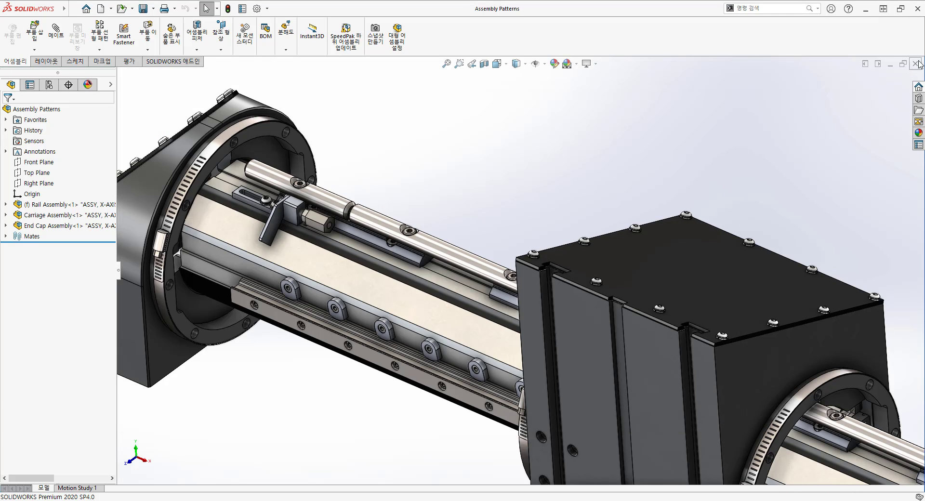
Close the Assembly Patterns document and bring the Components folder window to the front.
{"action": "left_click", "coordinate": [917, 64]}
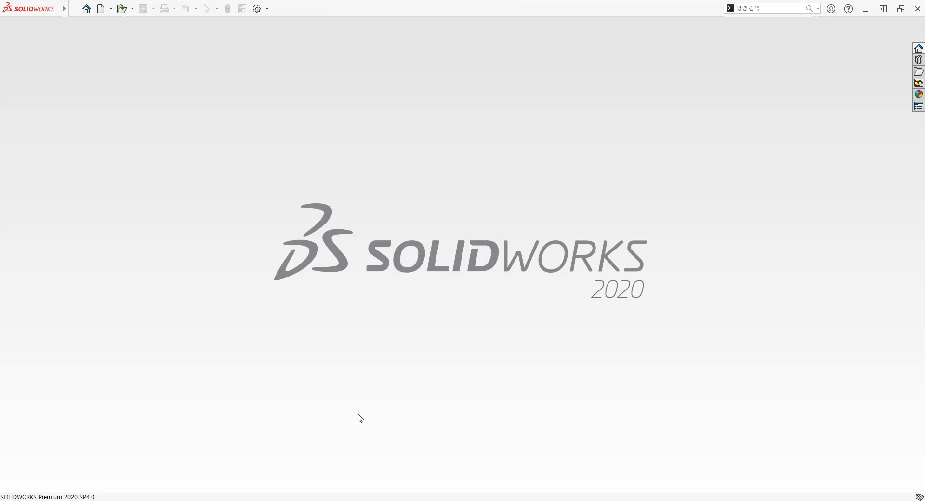
{"action": "left_click", "coordinate": [303, 499]}
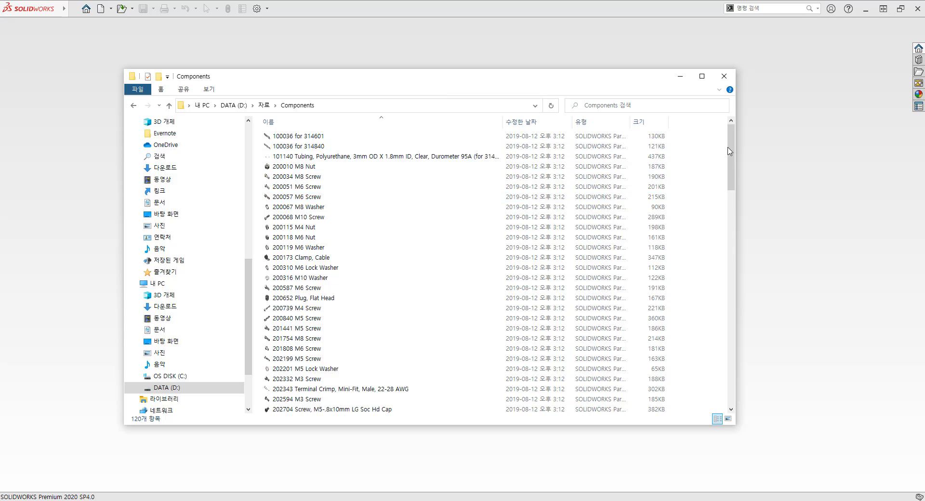
{"action": "mouse_move", "coordinate": [731, 151]}
{"action": "left_mouse_down"}
{"action": "mouse_move", "coordinate": [740, 362]}
{"action": "mouse_move", "coordinate": [725, 139]}
{"action": "left_mouse_up"}
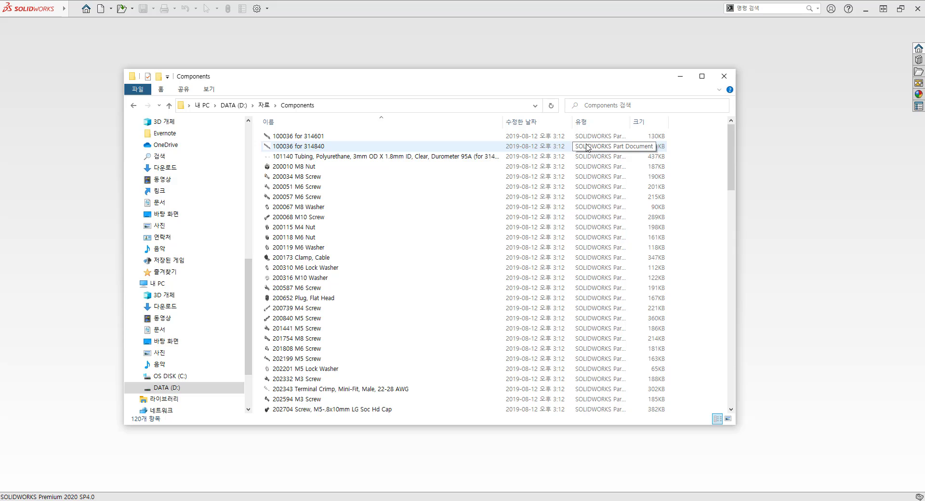
Create a new folder named 구매품 in the Components folder.
{"action": "right_click", "coordinate": [688, 182]}
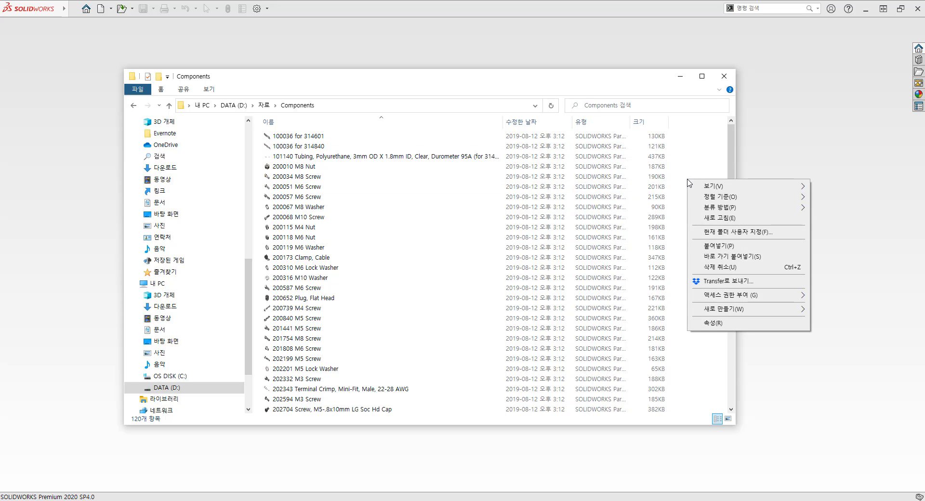
{"action": "mouse_move", "coordinate": [734, 308]}
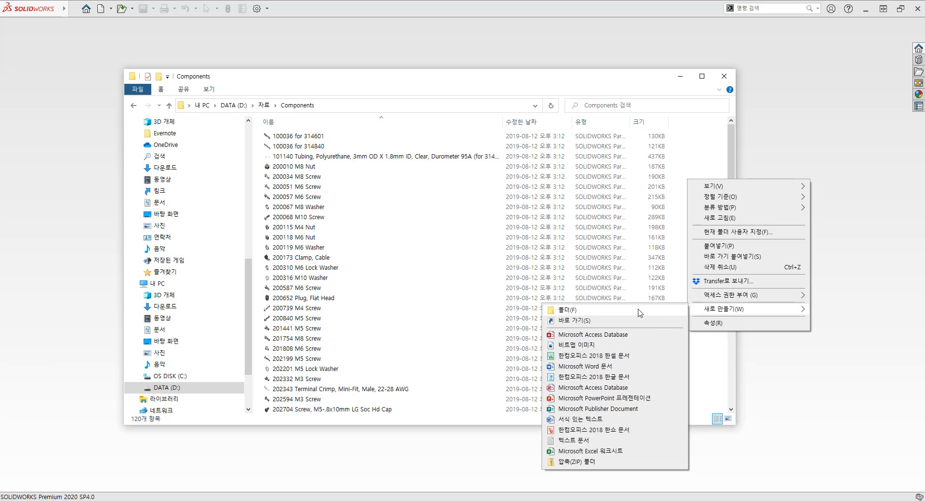
{"action": "left_click", "coordinate": [639, 313]}
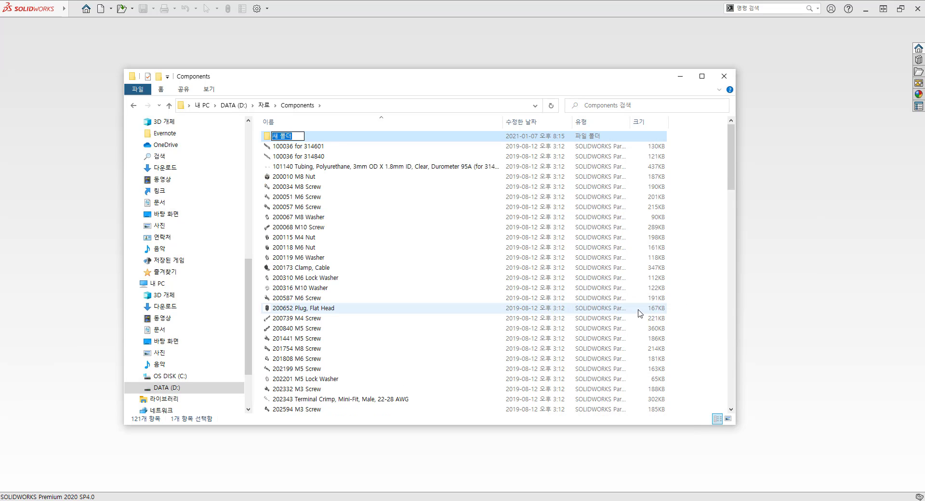
{"action": "type", "text": "구매품"}
{"action": "key", "text": "Return"}
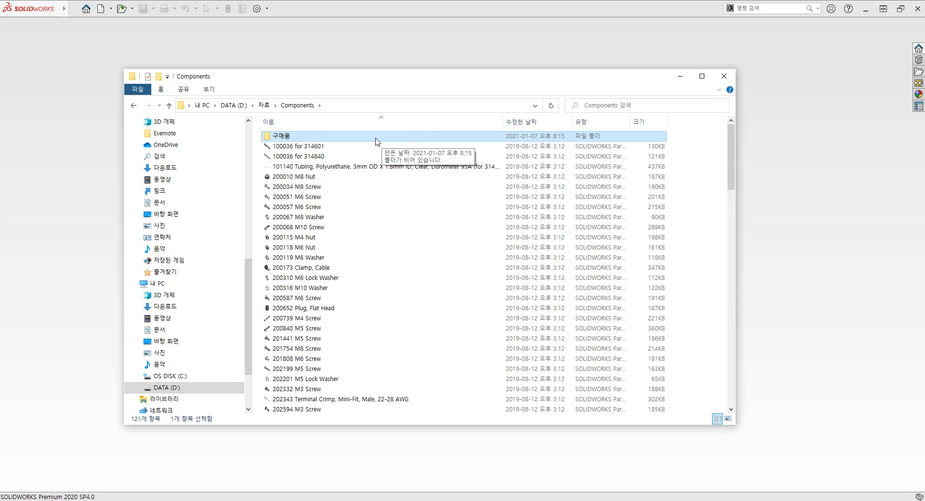
Inside 구매품, create a subfolder named A사, fixing its mistyped name.
{"action": "double_click", "coordinate": [370, 137]}
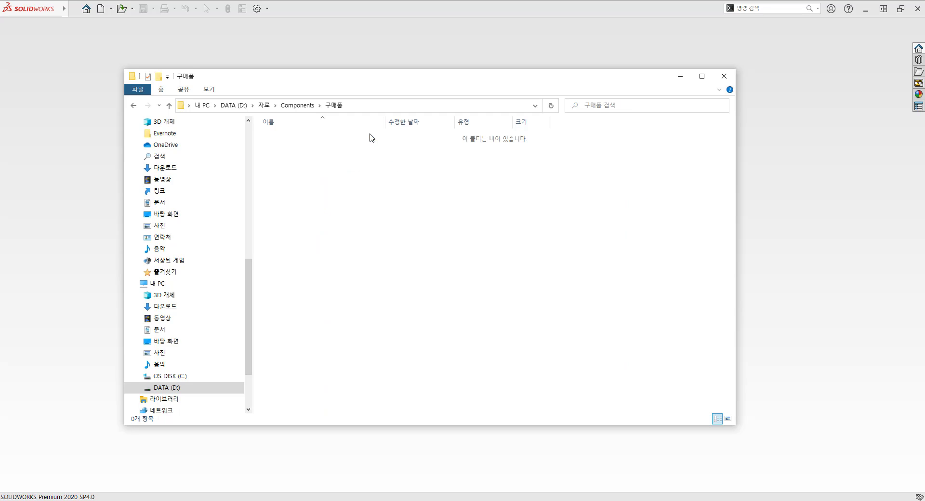
{"action": "right_click", "coordinate": [328, 166]}
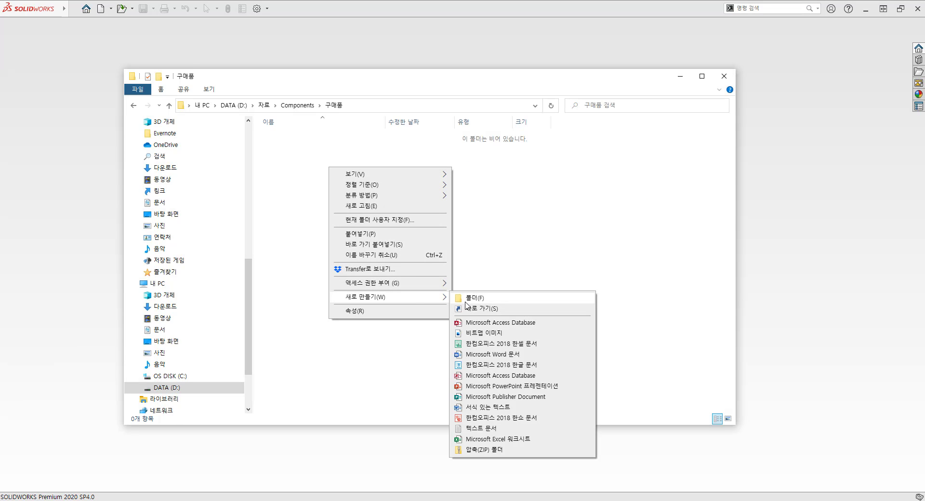
{"action": "left_click", "coordinate": [471, 299]}
{"action": "key", "text": "BackSpace"}
{"action": "type", "text": "A"}
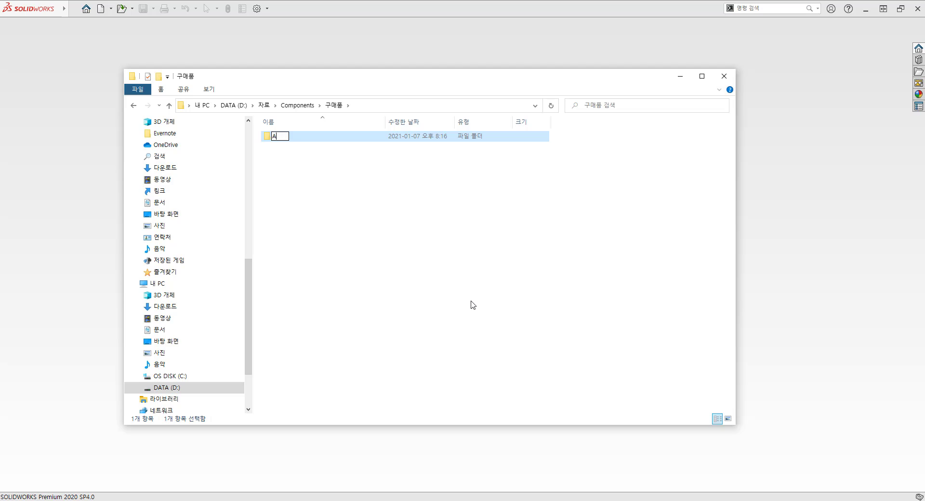
{"action": "type", "text": "tk"}
{"action": "key", "text": "Return"}
{"action": "left_click", "coordinate": [295, 161]}
{"action": "left_click", "coordinate": [283, 137]}
{"action": "left_click", "coordinate": [288, 140]}
{"action": "type", "text": "사"}
{"action": "key", "text": "Return"}
Add subfolders B사 and C사 to 구매품, then return to Components.
{"action": "right_click", "coordinate": [304, 185]}
{"action": "mouse_move", "coordinate": [342, 313]}
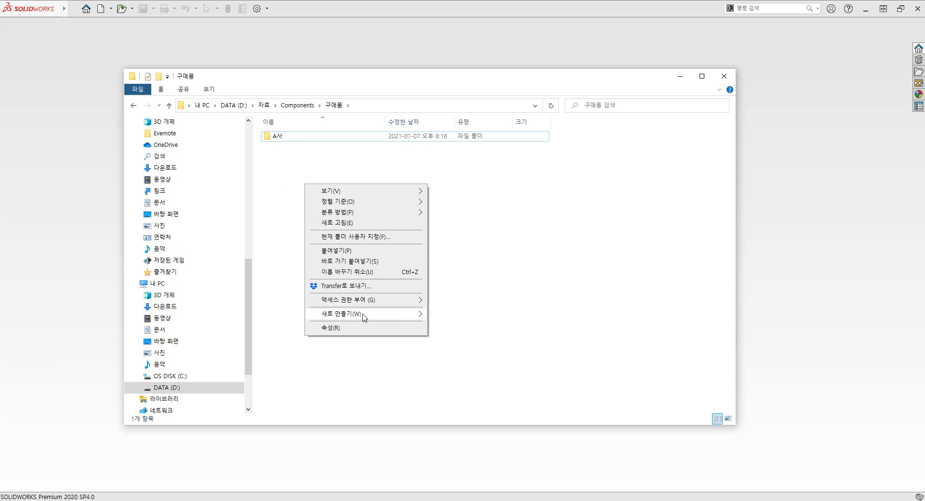
{"action": "left_click", "coordinate": [447, 318]}
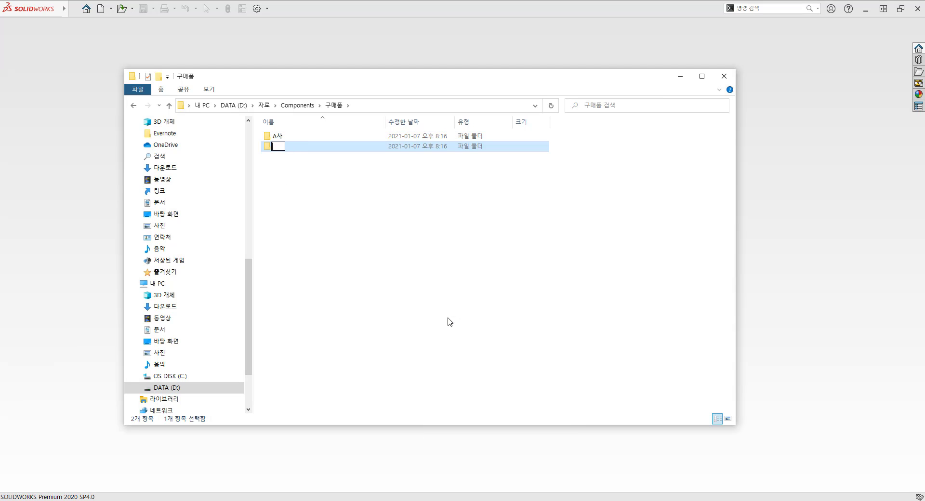
{"action": "type", "text": "Bㅅ"}
{"action": "key", "text": "Return"}
{"action": "right_click", "coordinate": [314, 217]}
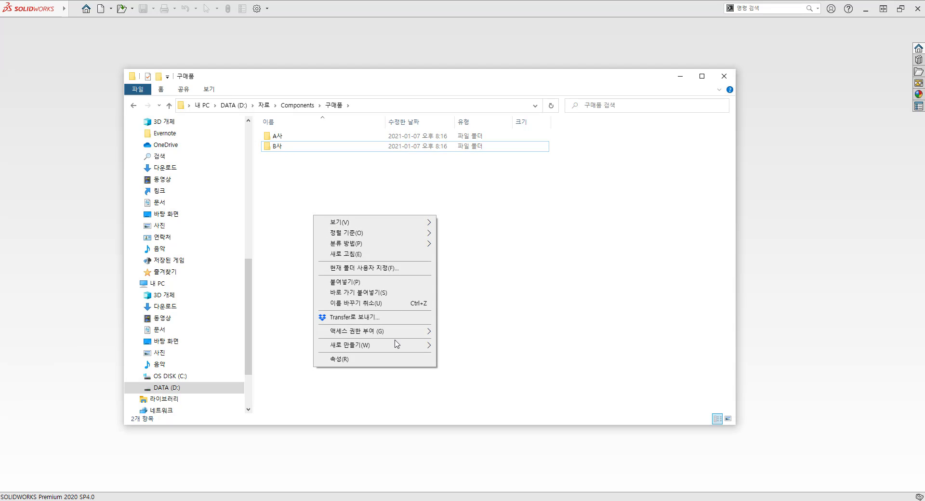
{"action": "mouse_move", "coordinate": [371, 345]}
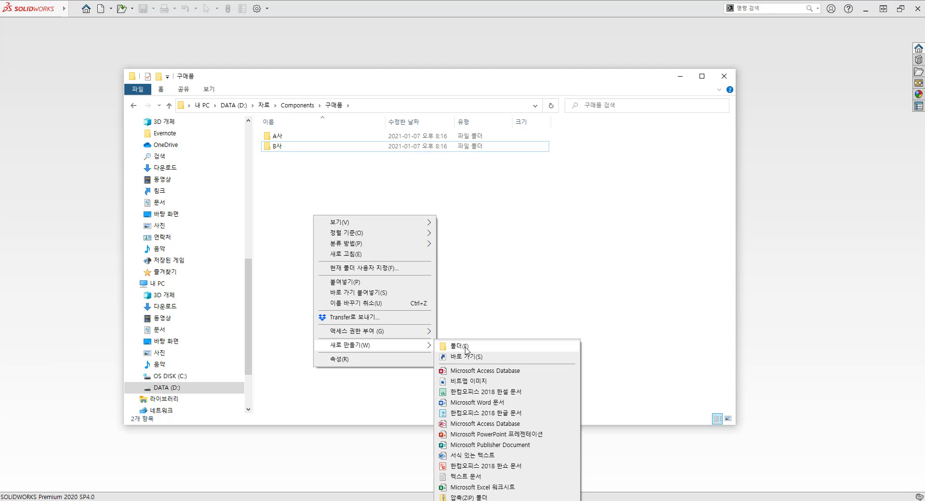
{"action": "left_click", "coordinate": [466, 348]}
{"action": "type", "text": "ㅊ"}
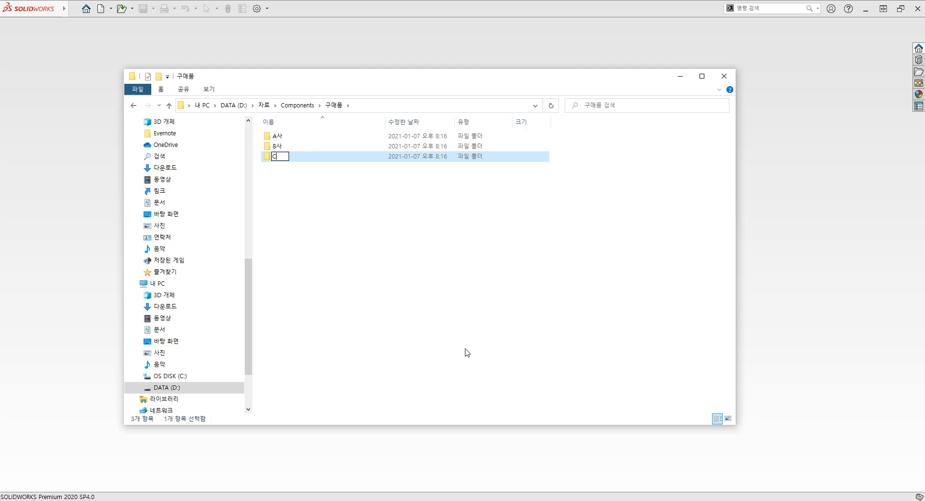
{"action": "key", "text": "Return"}
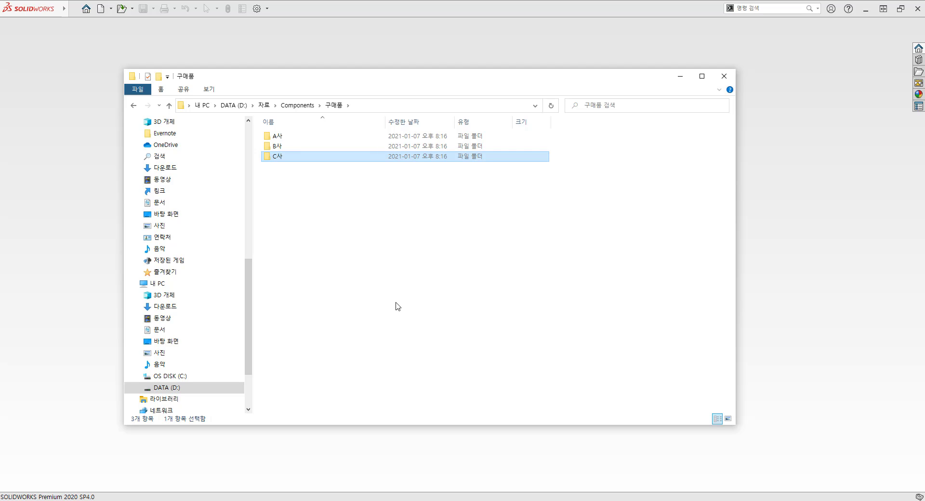
{"action": "left_click", "coordinate": [388, 270]}
{"action": "left_click", "coordinate": [305, 111]}
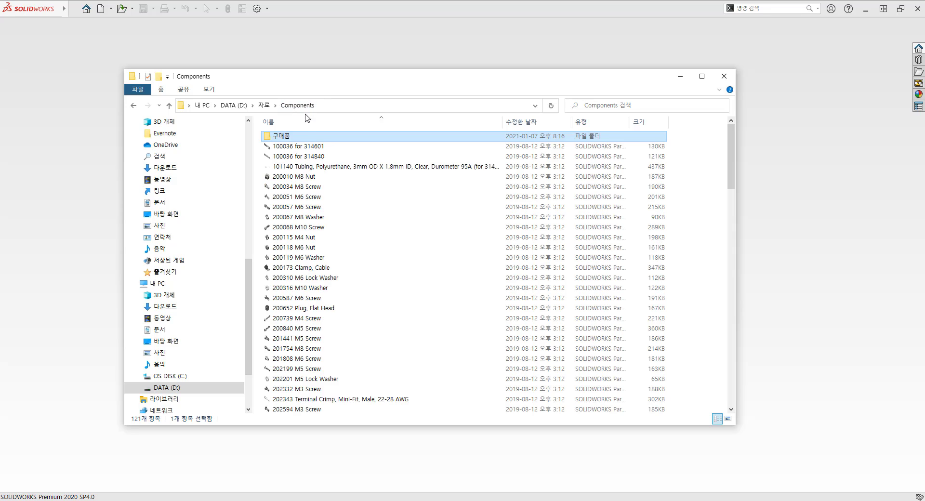
{"action": "right_click", "coordinate": [386, 157]}
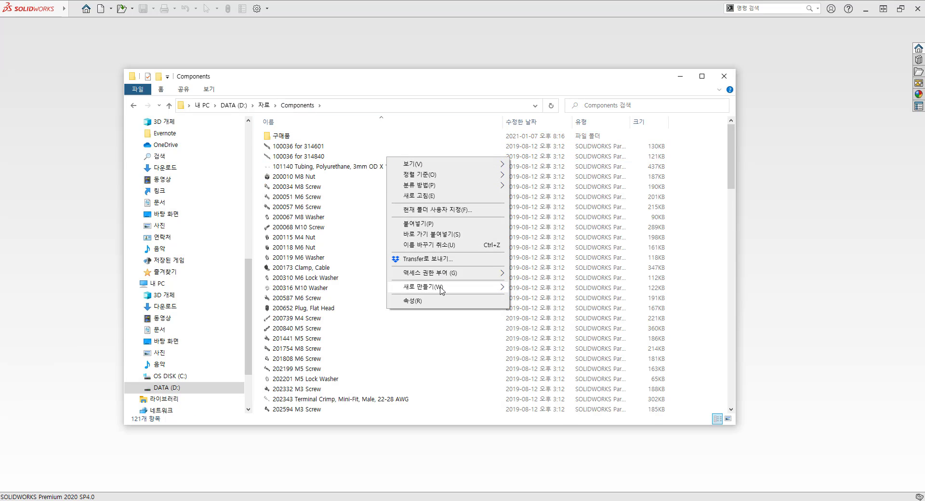
Create a folder named 외주제작 in Components, correcting its misspelled name.
{"action": "left_click", "coordinate": [536, 288]}
{"action": "type", "text": "ㅇ"}
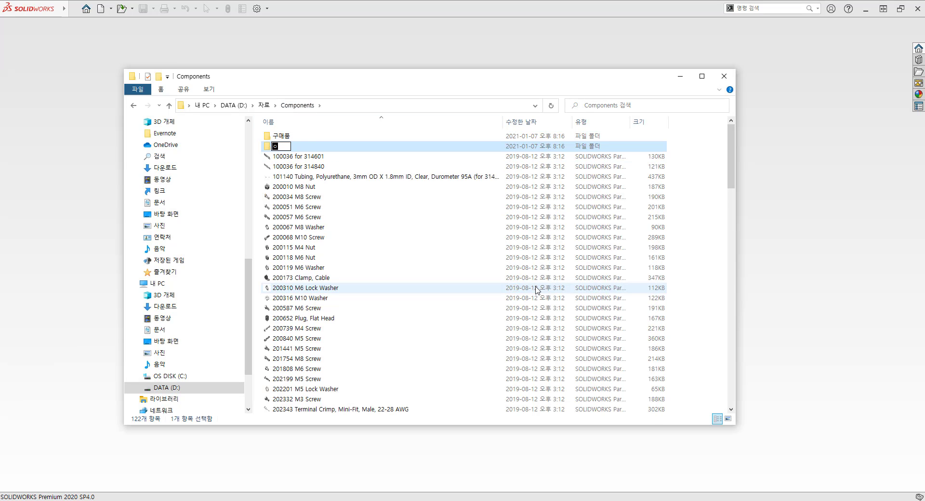
{"action": "type", "text": "제작"}
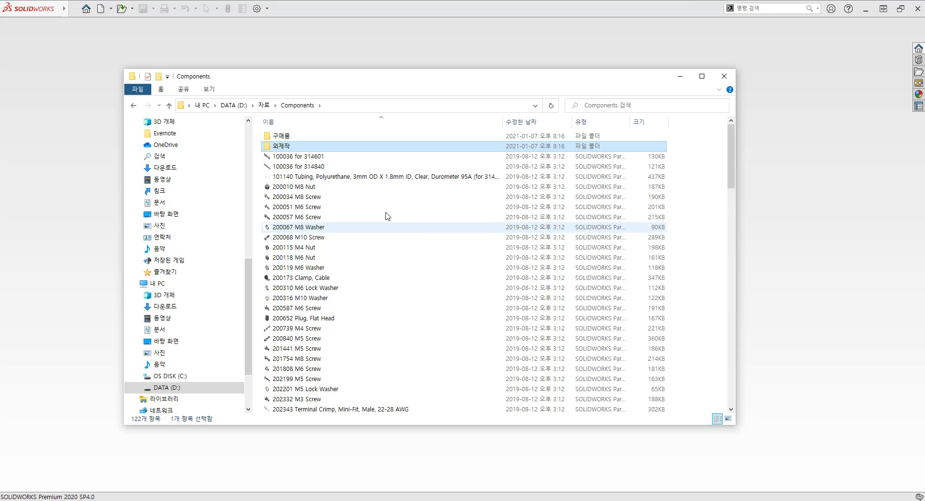
{"action": "double_click", "coordinate": [280, 151]}
{"action": "left_click", "coordinate": [278, 148]}
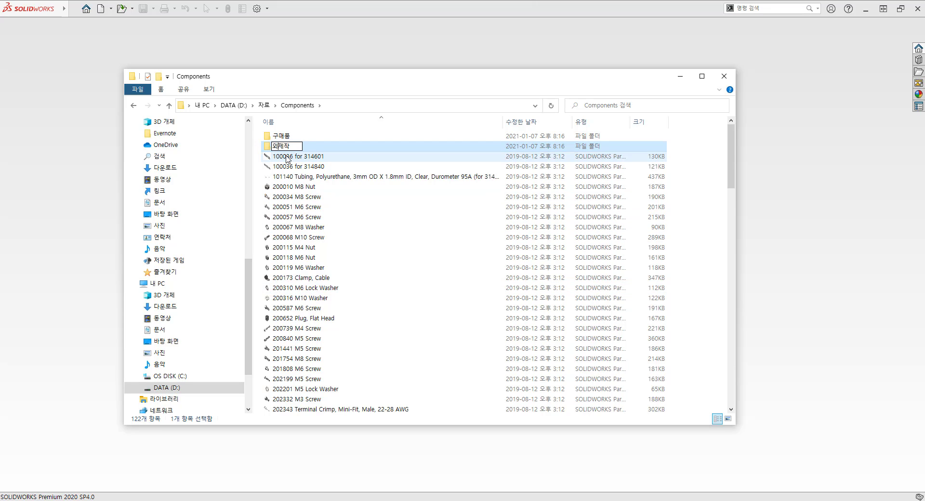
{"action": "type", "text": "ㅈ"}
{"action": "key", "text": "Return"}
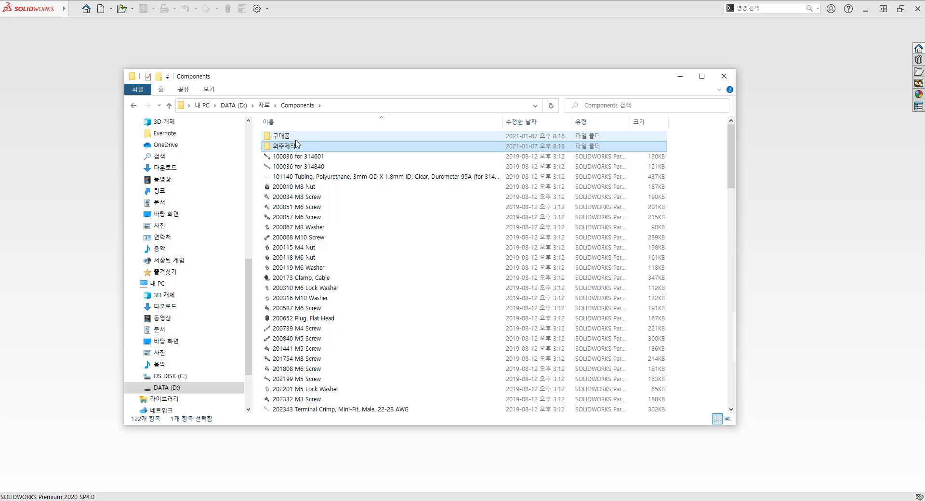
Create a second folder named 구매가공 in Components.
{"action": "right_click", "coordinate": [370, 168]}
{"action": "mouse_move", "coordinate": [407, 297]}
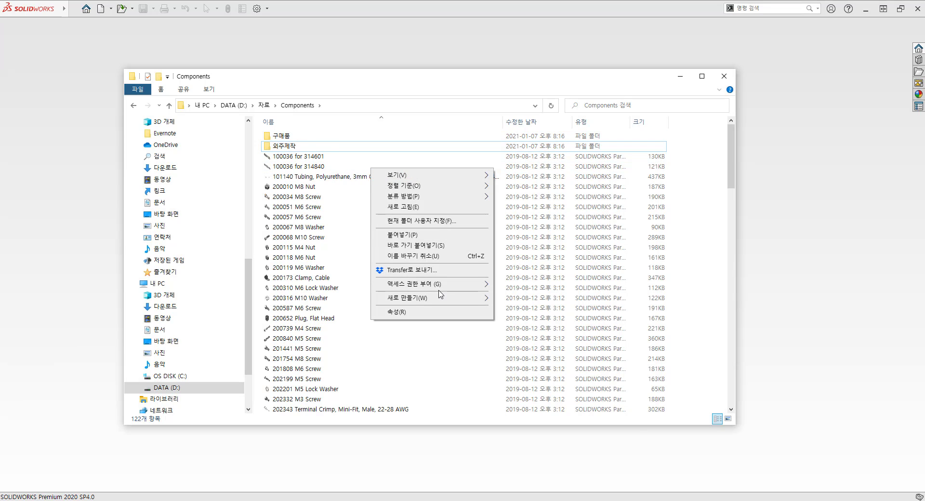
{"action": "left_click", "coordinate": [497, 299]}
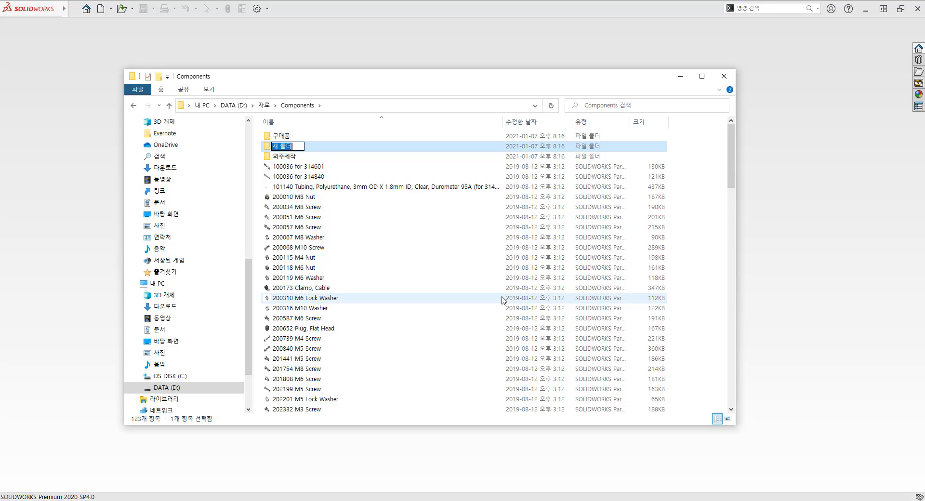
{"action": "type", "text": "트"}
{"action": "type", "text": "매"}
{"action": "type", "text": "가공"}
{"action": "key", "text": "BackSpace"}
{"action": "type", "text": "ㄱ"}
{"action": "key", "text": "Return"}
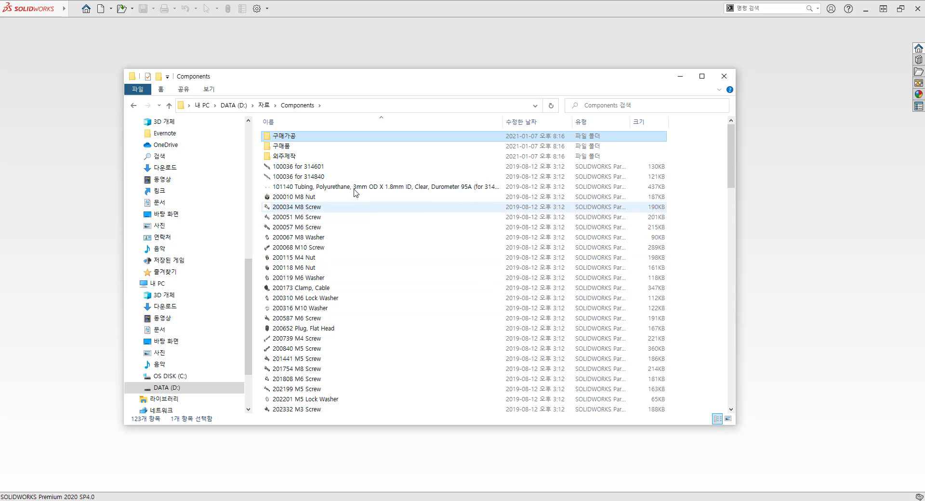
Move the six parts 200010 M8 Nut through 200068 M10 Screw into 구매품\A사.
{"action": "left_click", "coordinate": [312, 197]}
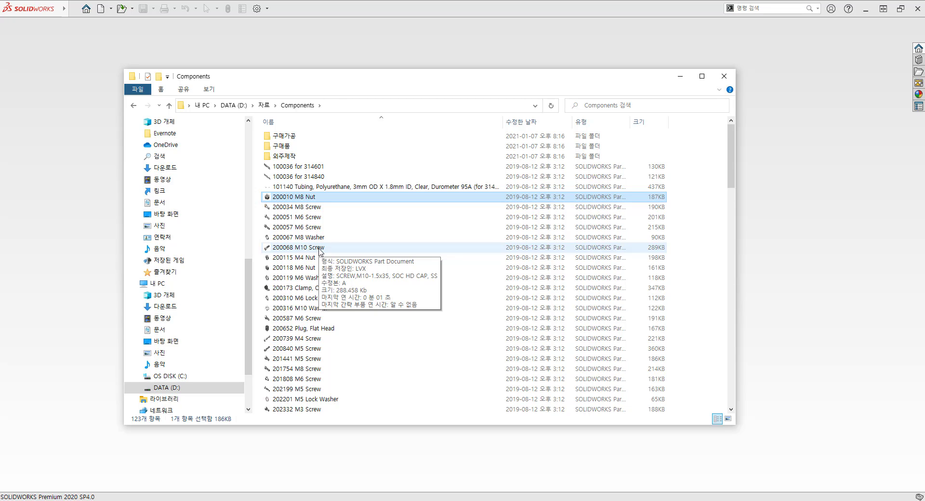
{"action": "left_click", "coordinate": [321, 248], "text": "shift"}
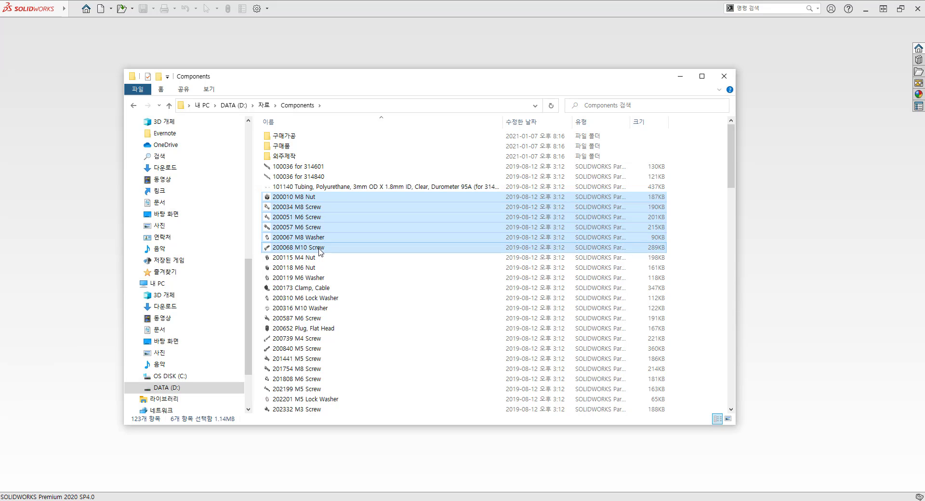
{"action": "double_click", "coordinate": [291, 146]}
{"action": "double_click", "coordinate": [291, 137]}
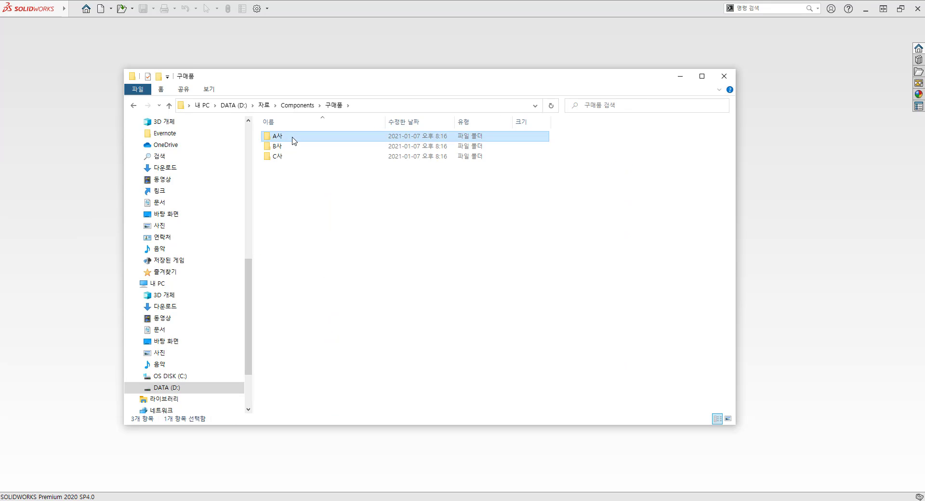
{"action": "key", "text": "ctrl+v"}
{"action": "key", "text": "BackSpace"}
{"action": "key", "text": "BackSpace"}
Move the 14 parts 200115 M4 Nut through 202199 M5 Screw into 구매품\B사.
{"action": "left_click", "coordinate": [311, 198]}
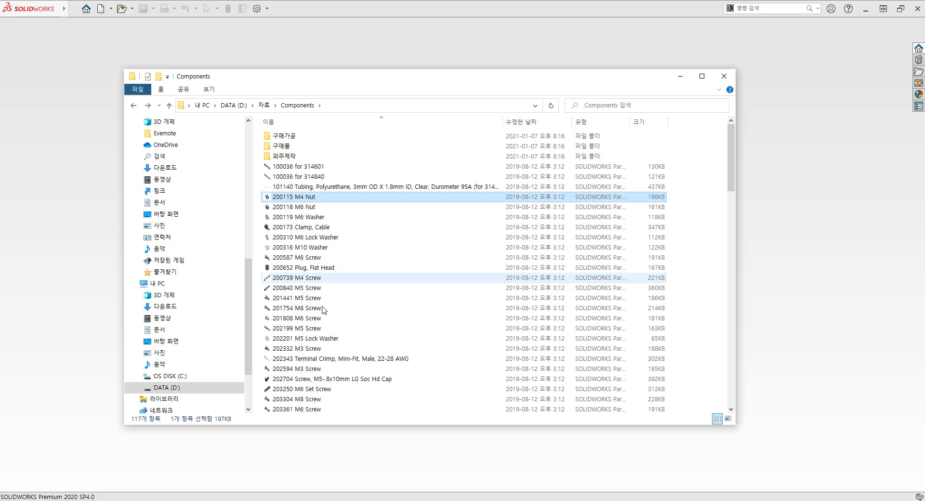
{"action": "left_click", "coordinate": [322, 330], "text": "shift"}
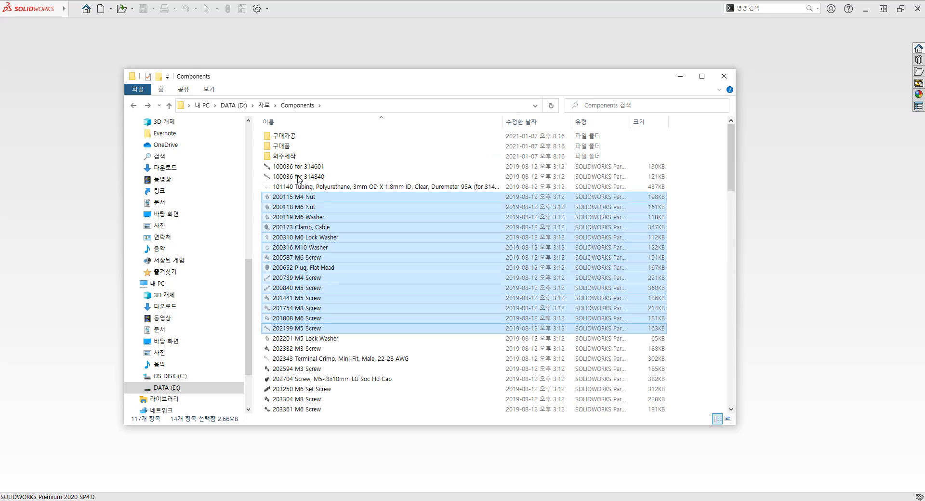
{"action": "double_click", "coordinate": [289, 146]}
{"action": "left_click", "coordinate": [289, 147]}
{"action": "key", "text": "Return"}
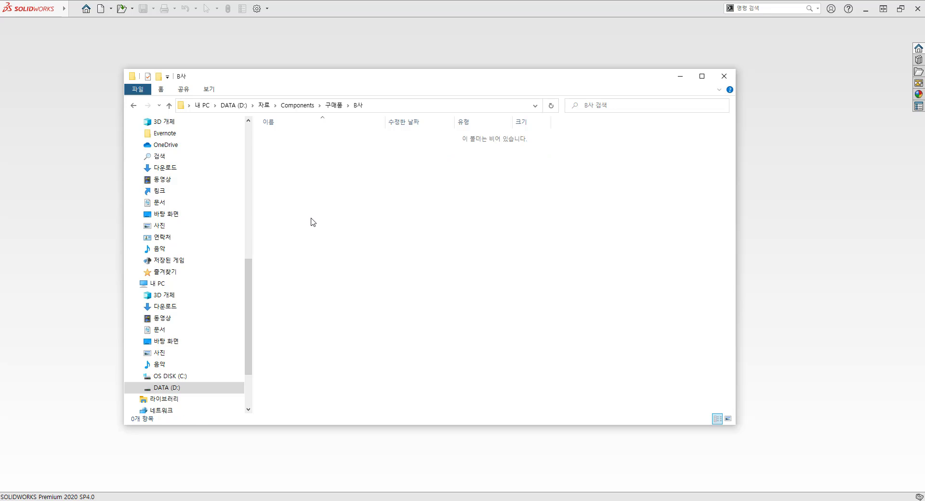
{"action": "key", "text": "ctrl+v"}
{"action": "key", "text": "BackSpace"}
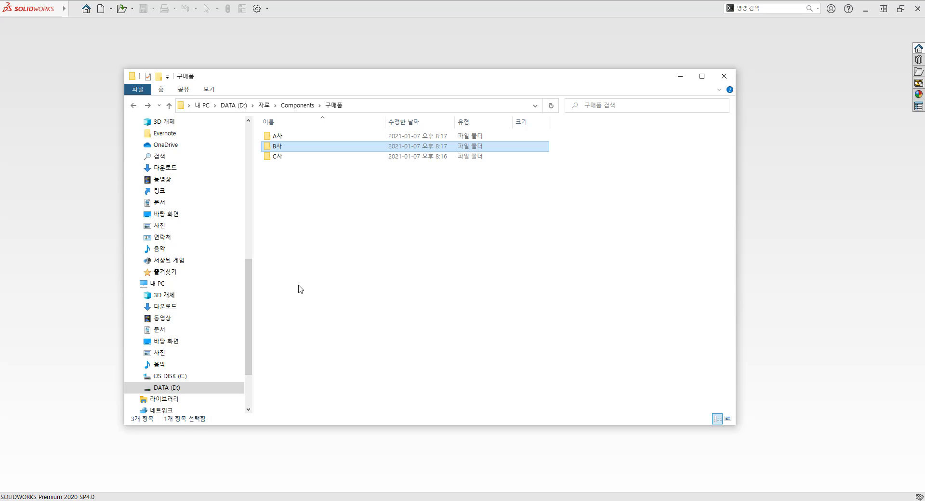
{"action": "key", "text": "BackSpace"}
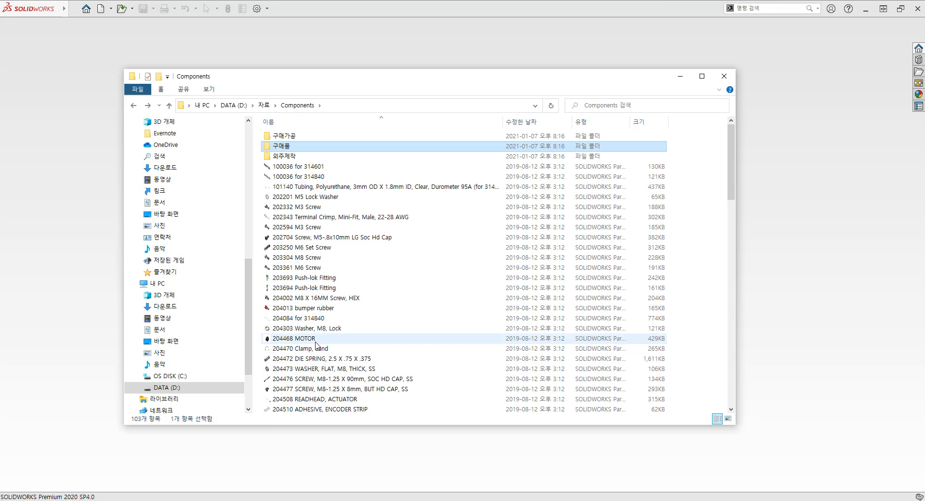
Move the 11 parts 203250 M6 Set Screw through 204470 Clamp, Band into 구매품\C사.
{"action": "left_click", "coordinate": [316, 352]}
{"action": "left_click", "coordinate": [306, 249], "text": "shift"}
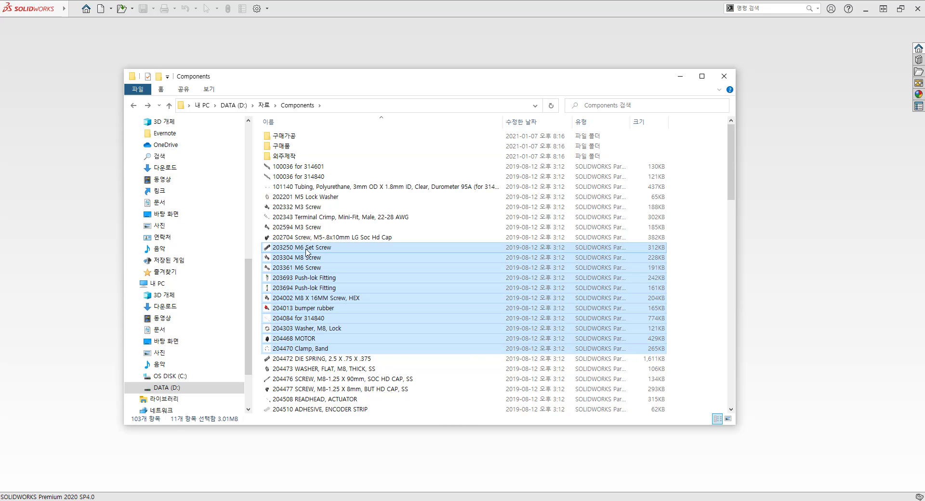
{"action": "double_click", "coordinate": [309, 146]}
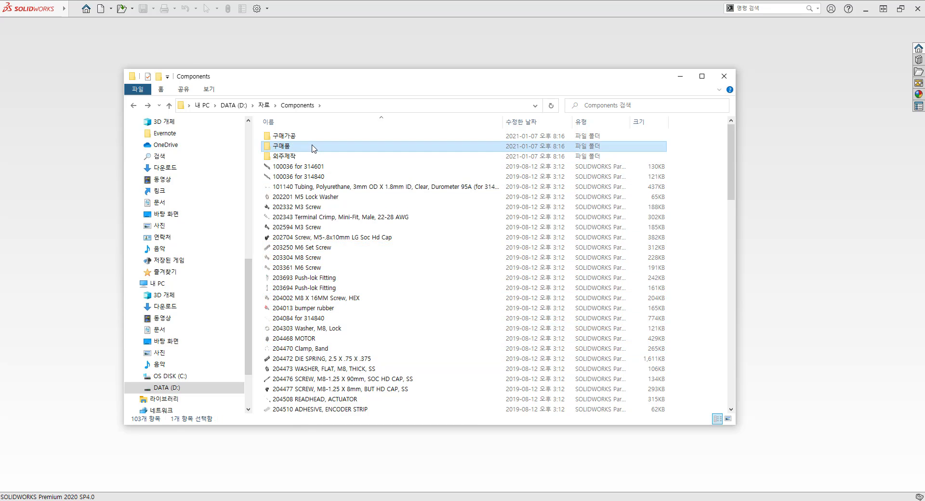
{"action": "double_click", "coordinate": [307, 157]}
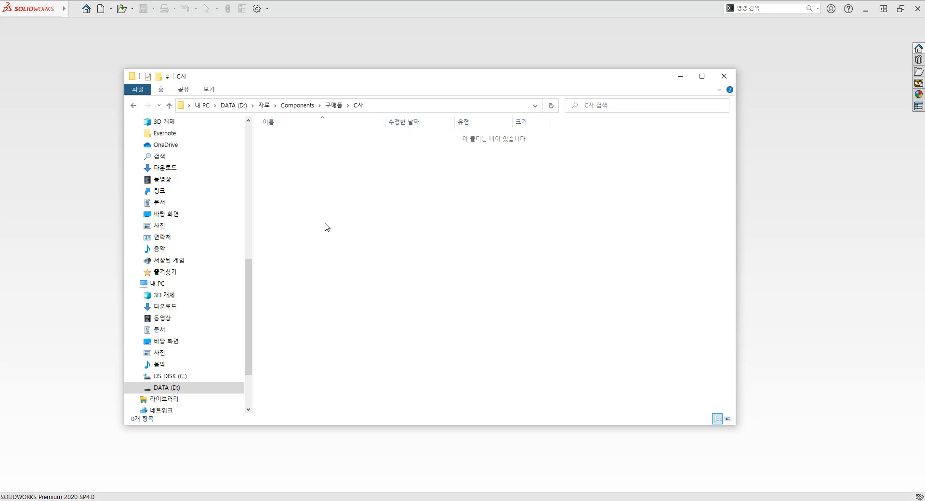
{"action": "key", "text": "ctrl+v"}
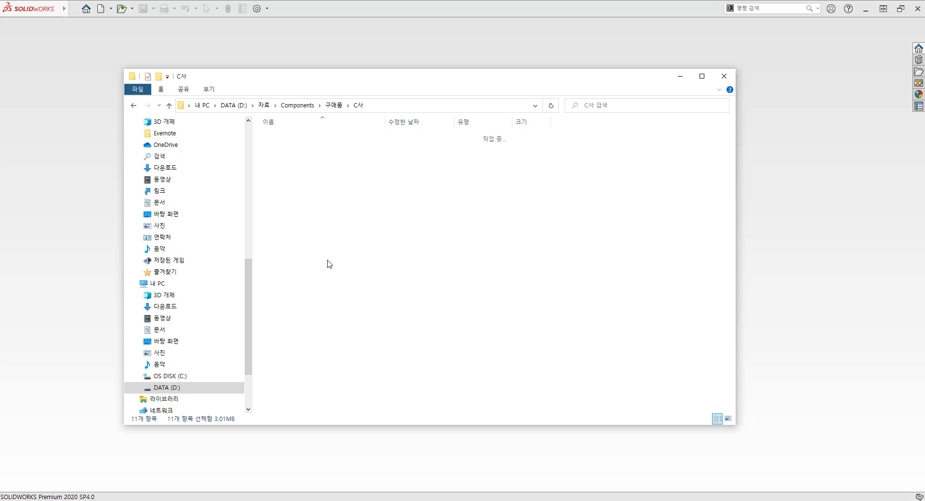
{"action": "key", "text": "BackSpace"}
{"action": "key", "text": "BackSpace"}
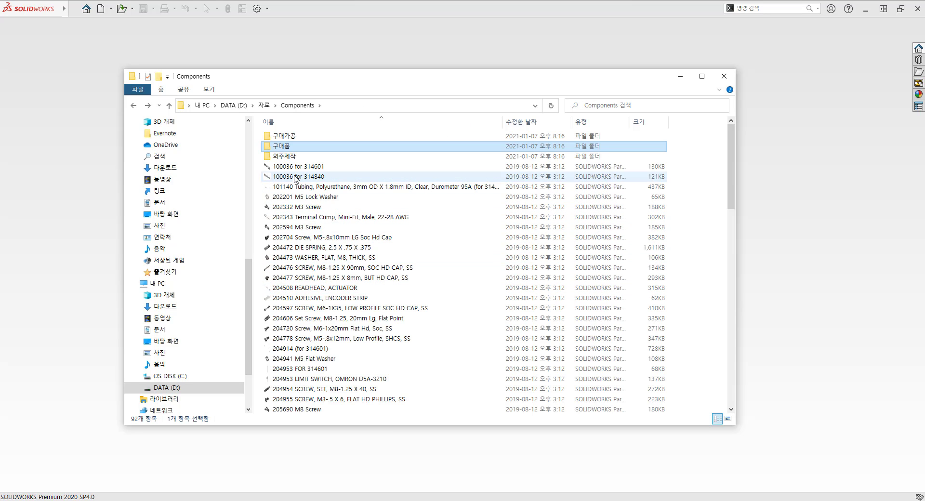
Move the two 100036 parts and 101140 Tubing into the 구매가공 folder.
{"action": "left_click", "coordinate": [296, 136]}
{"action": "left_click", "coordinate": [299, 166]}
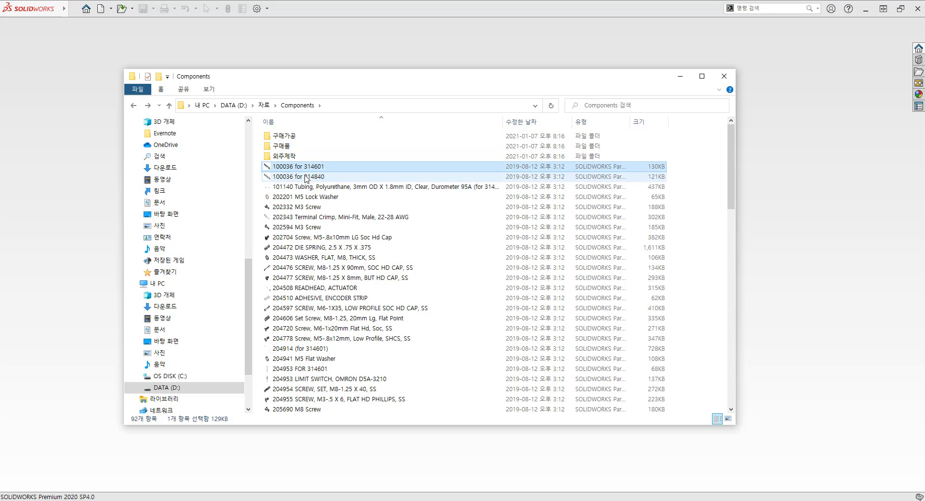
{"action": "left_click", "coordinate": [306, 177], "text": "shift"}
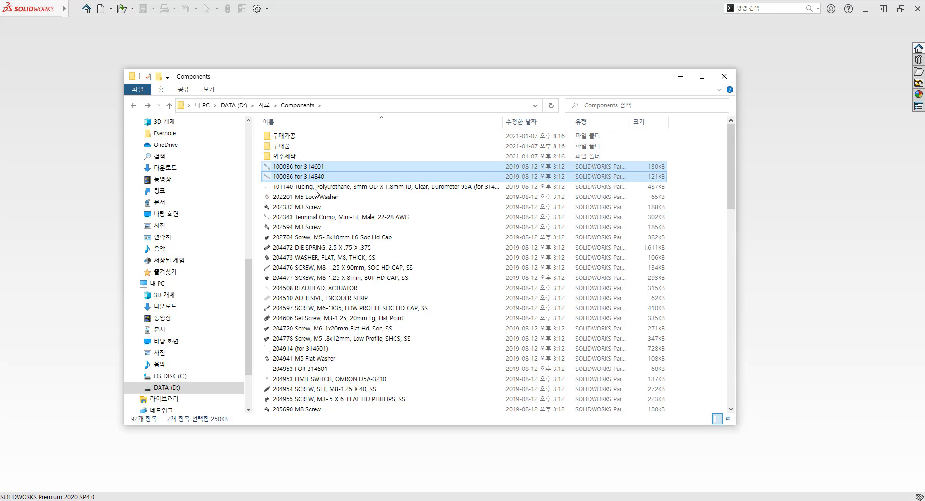
{"action": "left_click", "coordinate": [313, 188], "text": "shift"}
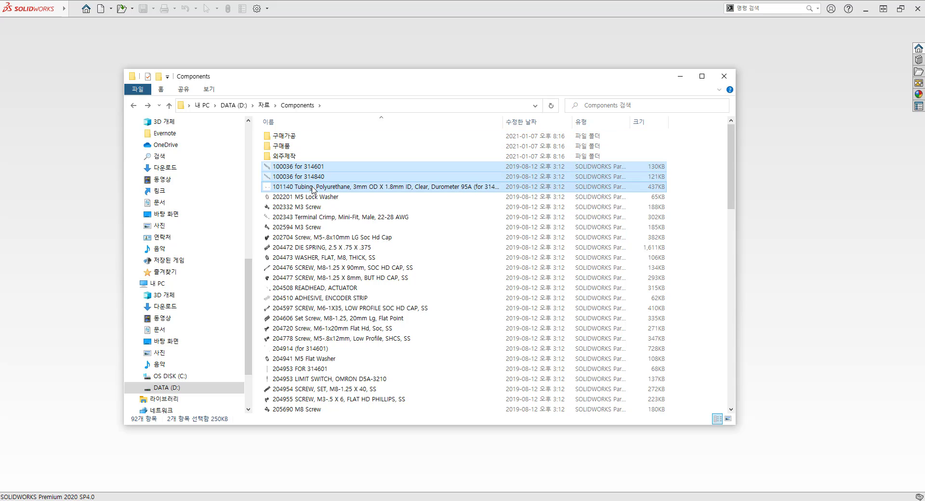
{"action": "double_click", "coordinate": [298, 136]}
{"action": "key", "text": "ctrl+v"}
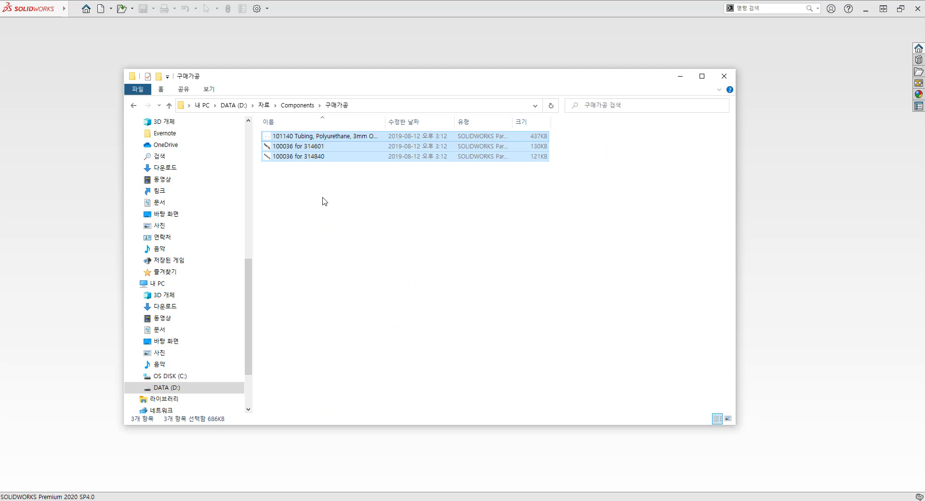
{"action": "key", "text": "alt+Left"}
Move the six parts 206709 M6 Grease Fitting through 208091 Encoder Strip into 외주제작.
{"action": "scroll", "coordinate": [349, 388], "scroll_direction": "down", "scroll_amount": 3}
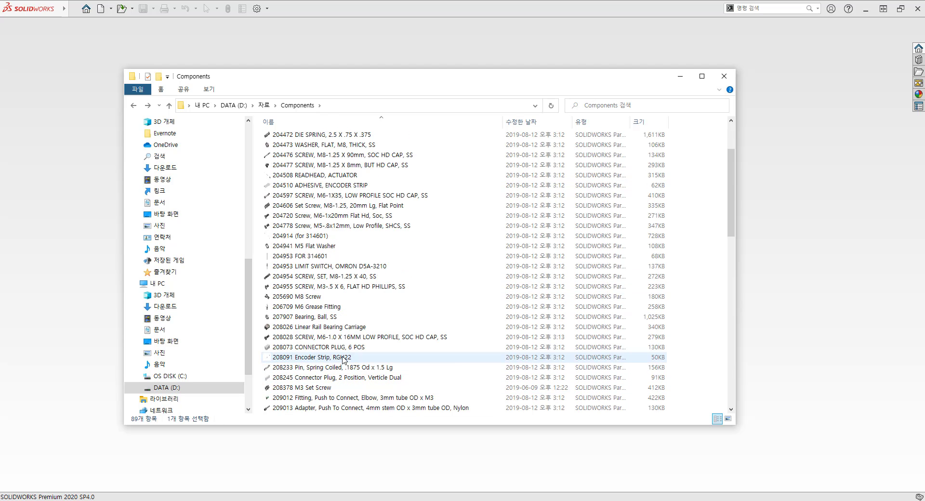
{"action": "left_click", "coordinate": [344, 358]}
{"action": "left_click", "coordinate": [339, 308], "text": "shift"}
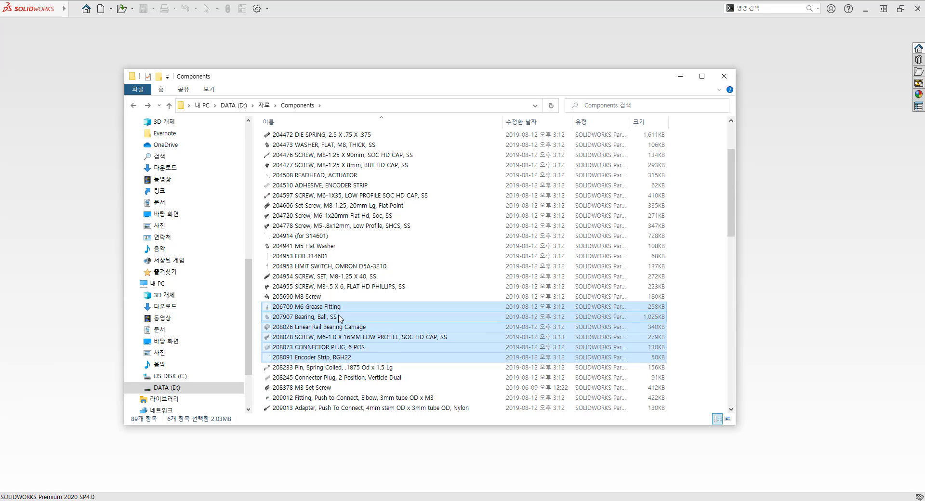
{"action": "scroll", "coordinate": [349, 323], "scroll_direction": "up", "scroll_amount": 3}
{"action": "double_click", "coordinate": [300, 159]}
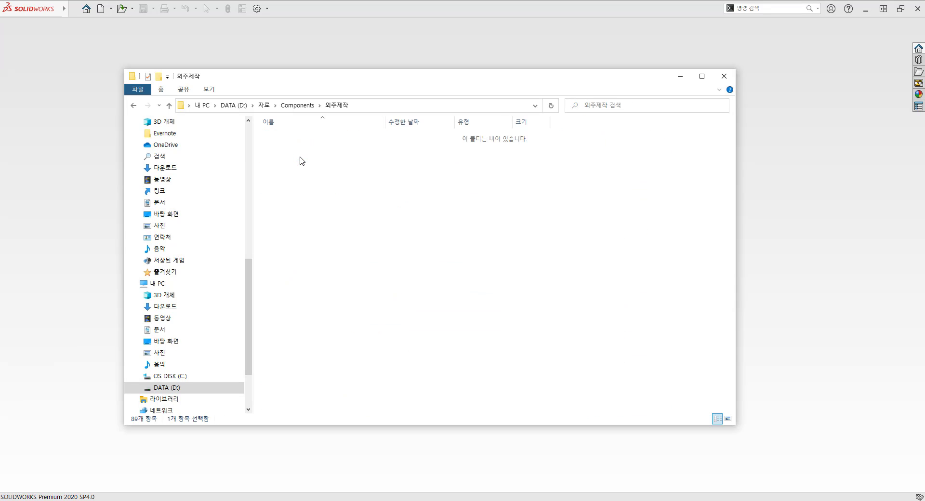
{"action": "key", "text": "ctrl+v"}
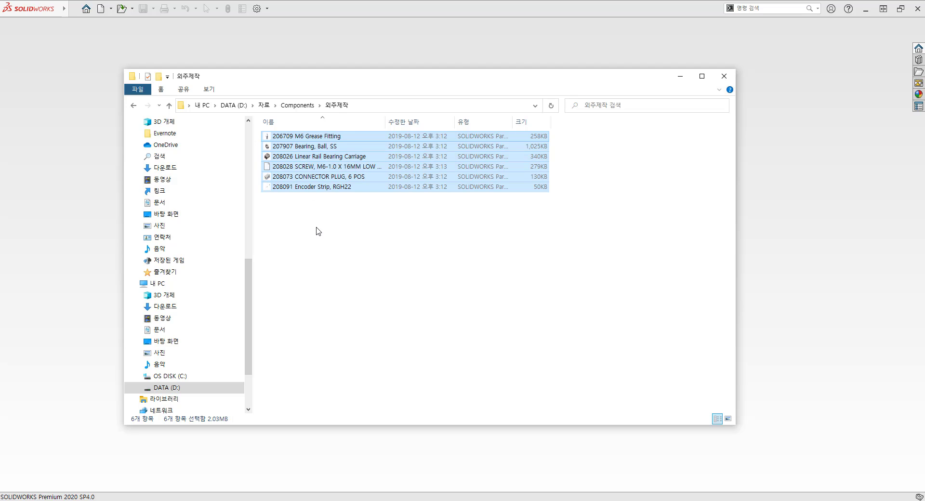
{"action": "key", "text": "alt+Left"}
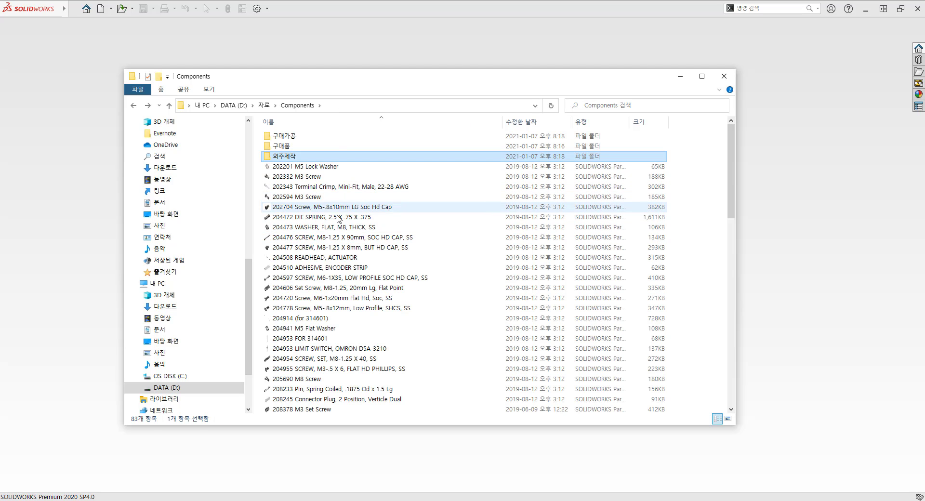
Reopen Assembly Patterns from the 자료 folder in SOLIDWORKS and minimize File Explorer.
{"action": "left_click", "coordinate": [263, 105]}
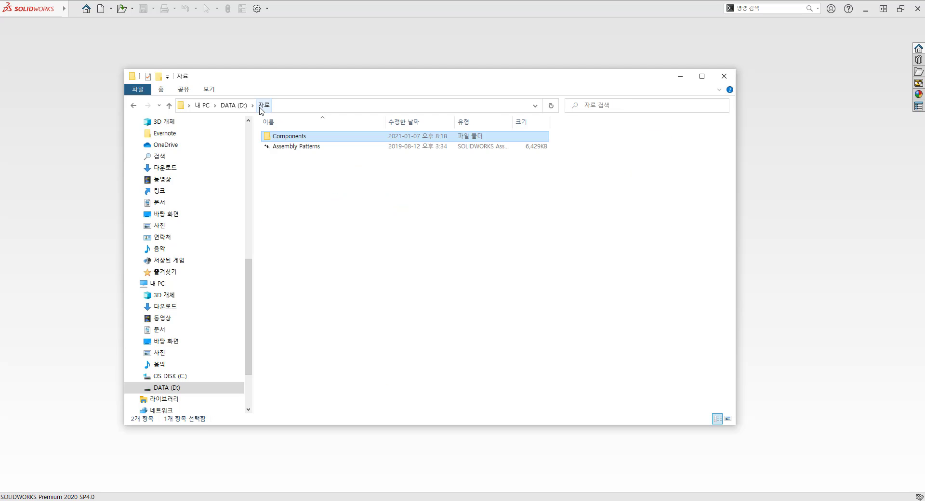
{"action": "left_click", "coordinate": [284, 149]}
{"action": "left_click_drag", "start_coordinate": [285, 149], "coordinate": [827, 214]}
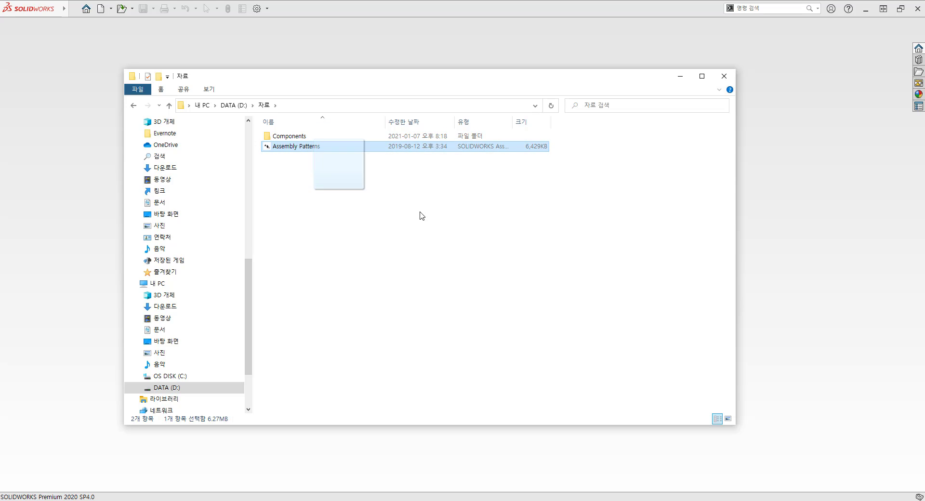
{"action": "left_click", "coordinate": [680, 76]}
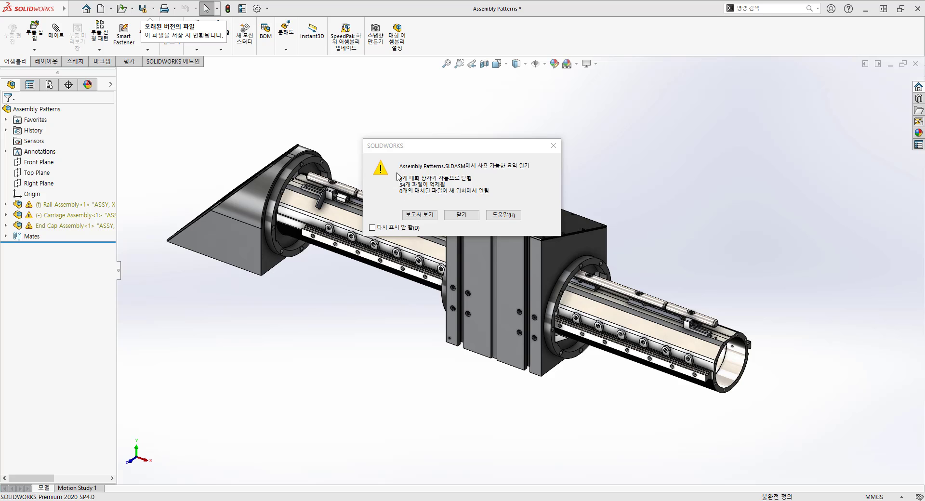
Review the full paths of the missing component files in the open summary, then close it.
{"action": "left_click", "coordinate": [423, 218]}
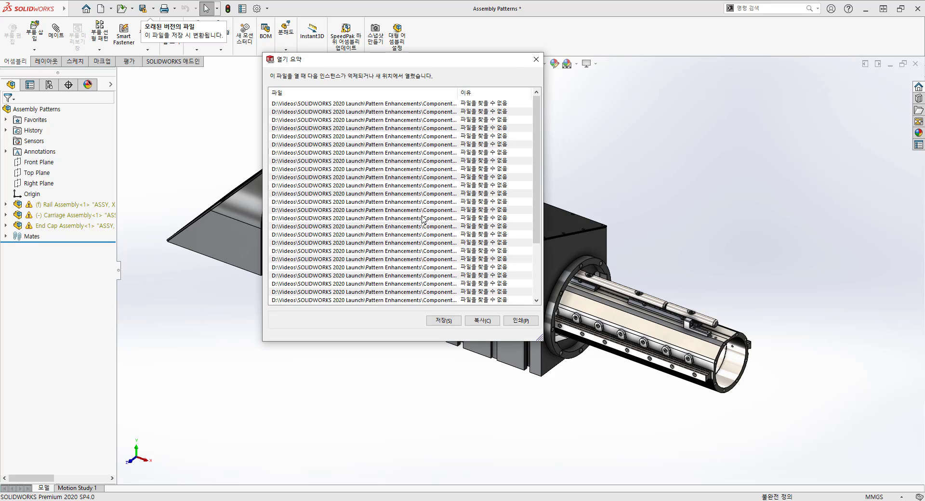
{"action": "left_click_drag", "start_coordinate": [539, 338], "coordinate": [641, 446]}
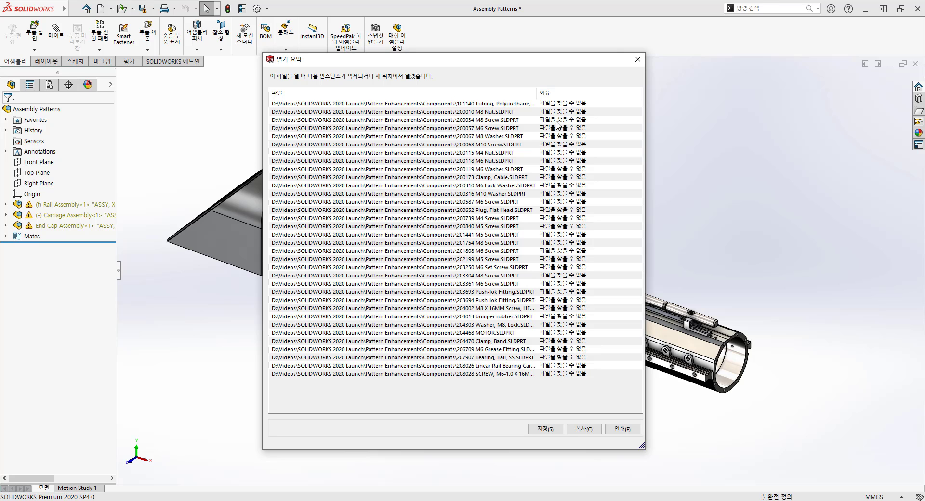
{"action": "left_click", "coordinate": [637, 59]}
Close the assembly document without saving it.
{"action": "middle_click_drag", "start_coordinate": [575, 144], "coordinate": [562, 198]}
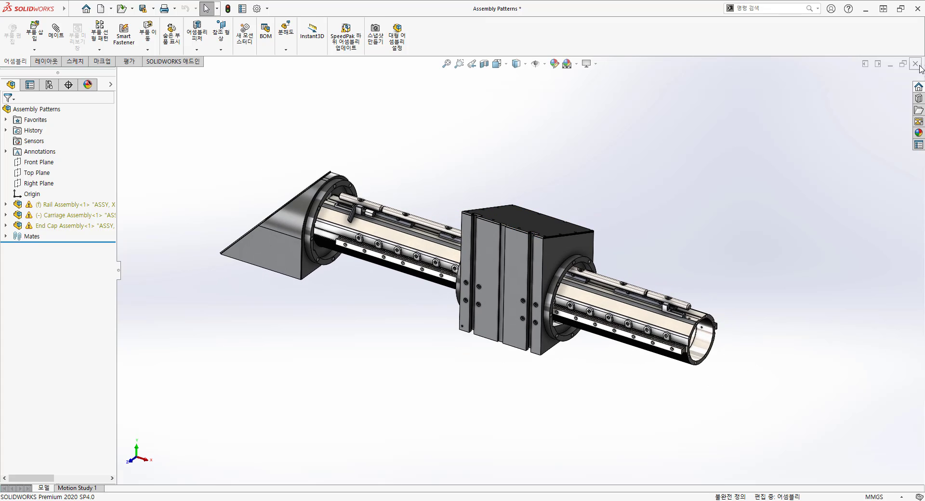
{"action": "left_click", "coordinate": [916, 67]}
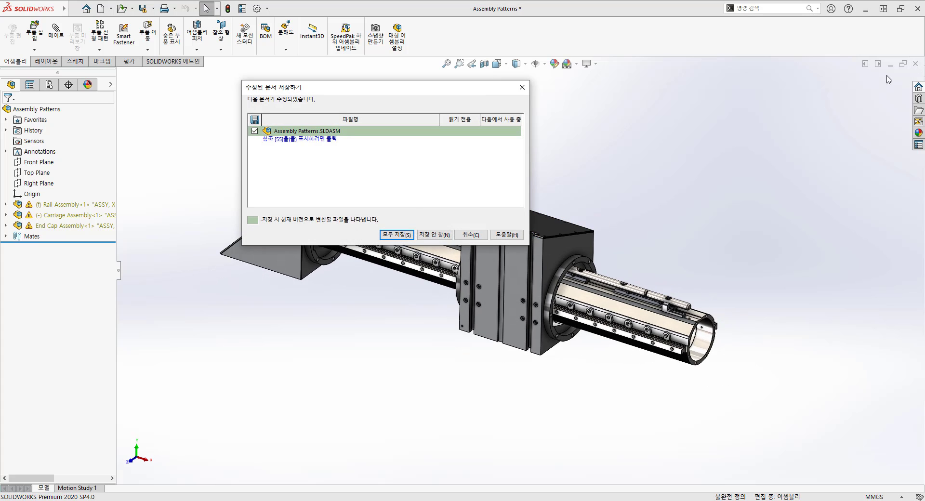
{"action": "left_click", "coordinate": [434, 235]}
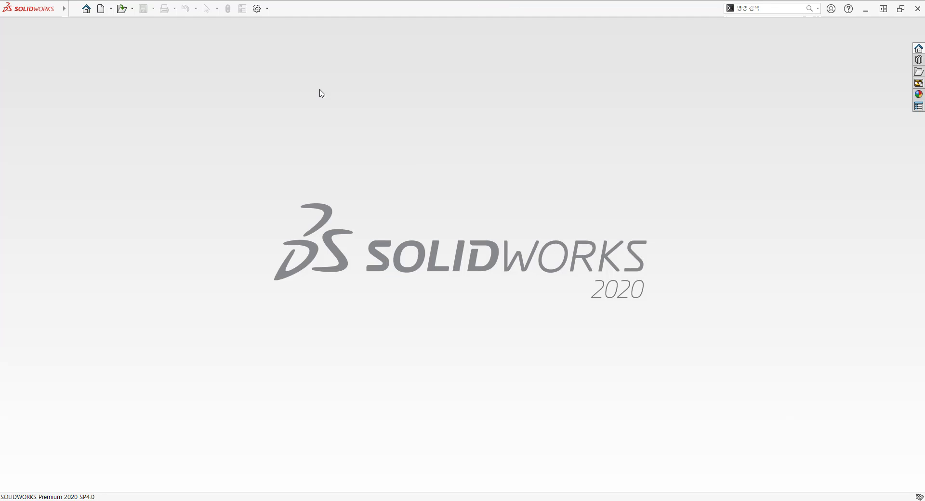
In System Options > External References, turn on including subfolders when searching referenced documents.
{"action": "left_click", "coordinate": [258, 8]}
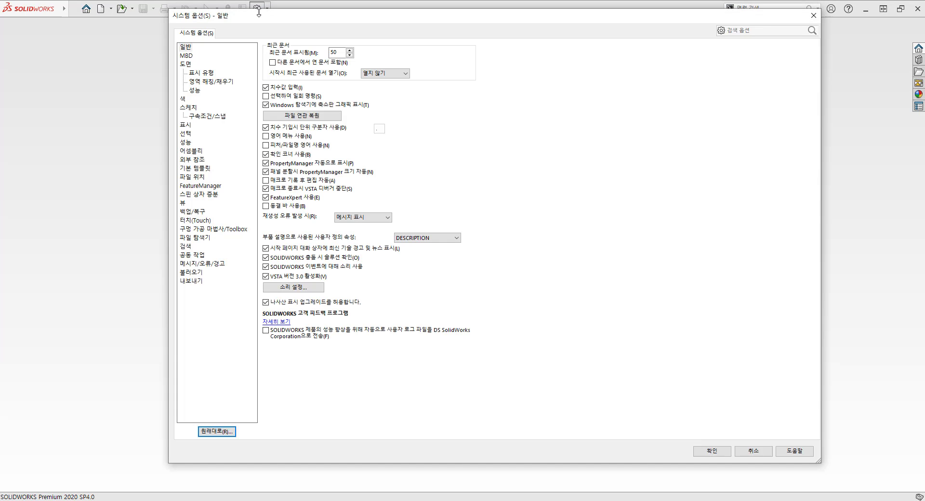
{"action": "left_click", "coordinate": [190, 160]}
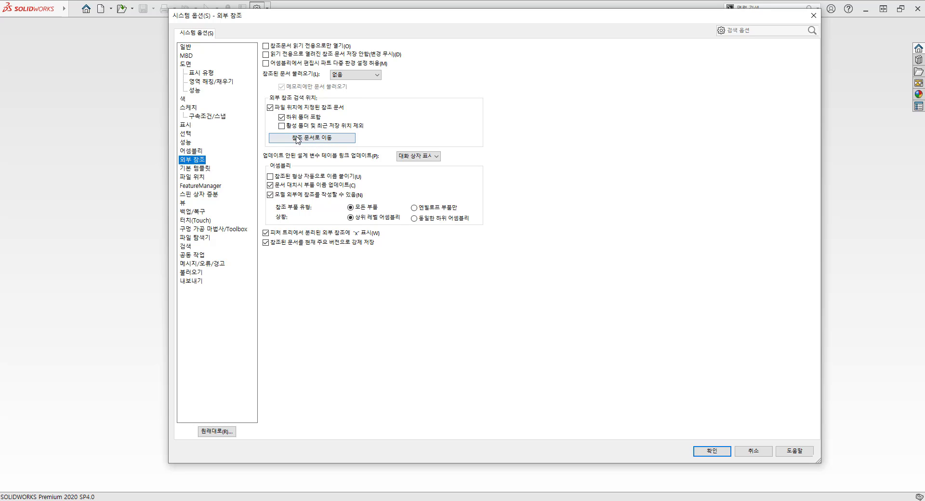
{"action": "left_click", "coordinate": [282, 117]}
Switch to the File Locations page for Referenced Documents.
{"action": "left_click", "coordinate": [327, 138]}
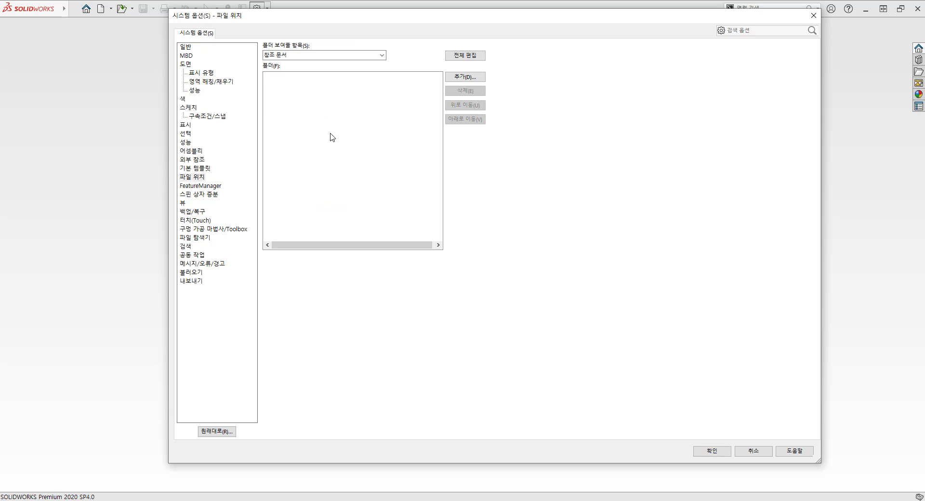
{"action": "left_click", "coordinate": [292, 61]}
{"action": "left_click", "coordinate": [291, 69]}
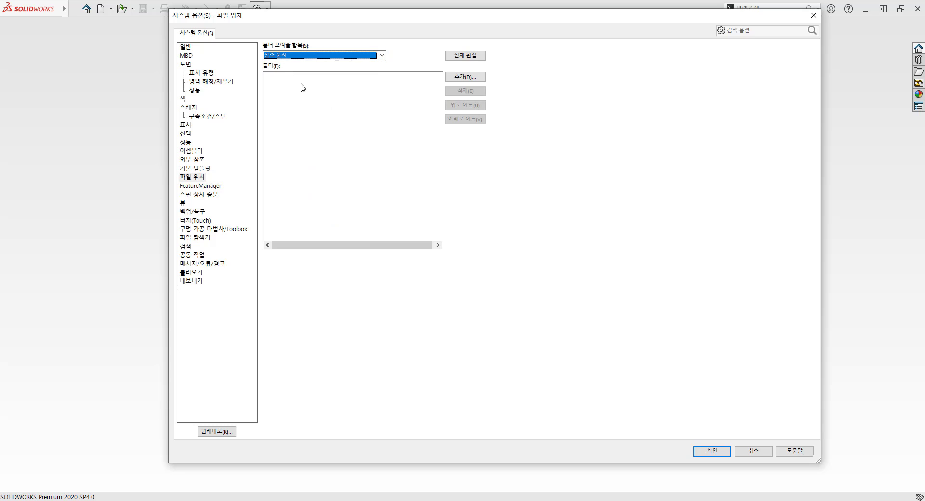
Add D:\자료\Components as a Referenced Documents search folder.
{"action": "left_click", "coordinate": [458, 78]}
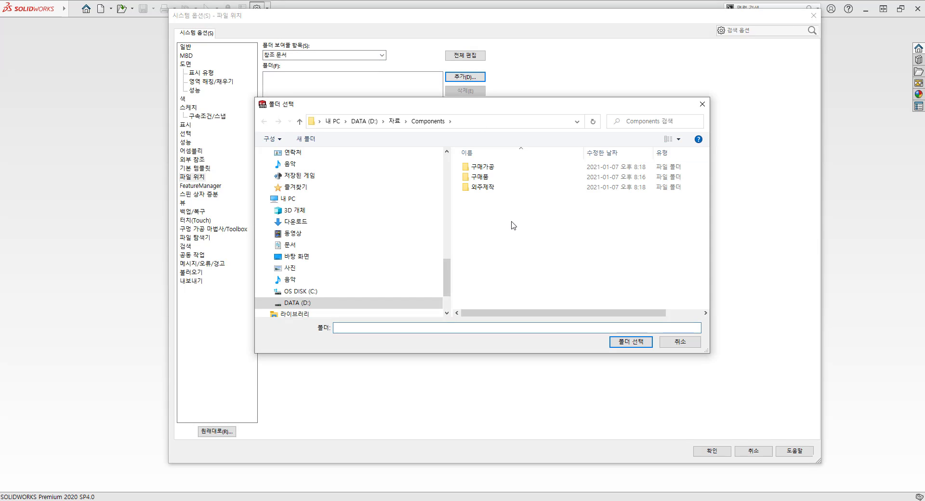
{"action": "left_click", "coordinate": [489, 177]}
{"action": "left_click", "coordinate": [495, 186]}
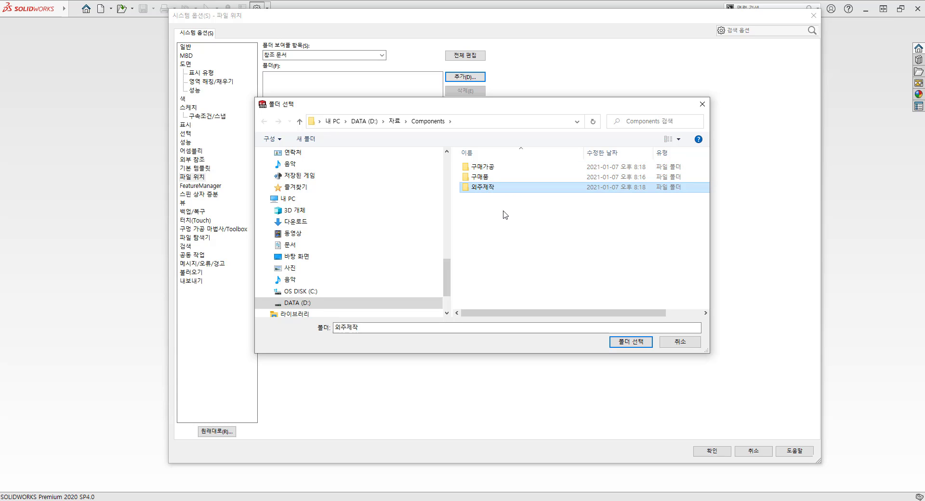
{"action": "left_click", "coordinate": [491, 167]}
{"action": "left_click", "coordinate": [491, 177]}
{"action": "left_click", "coordinate": [493, 188]}
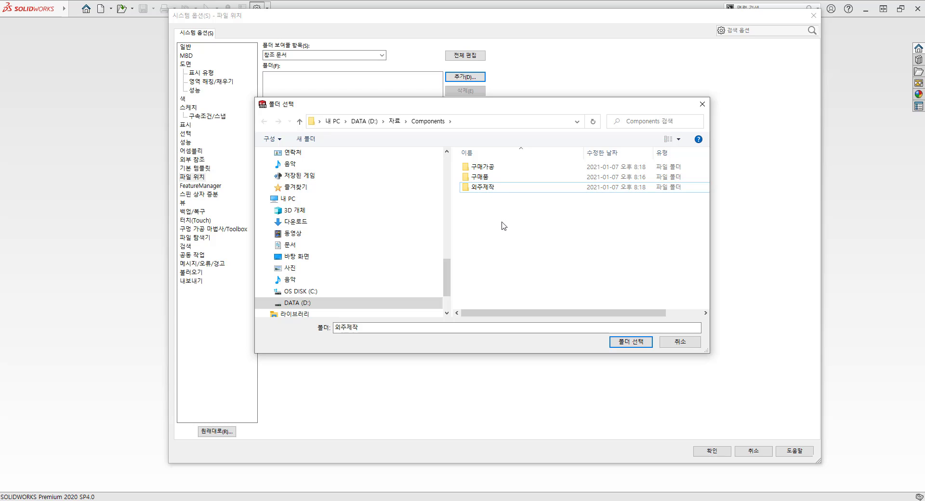
{"action": "left_click", "coordinate": [394, 121]}
{"action": "left_click", "coordinate": [477, 169]}
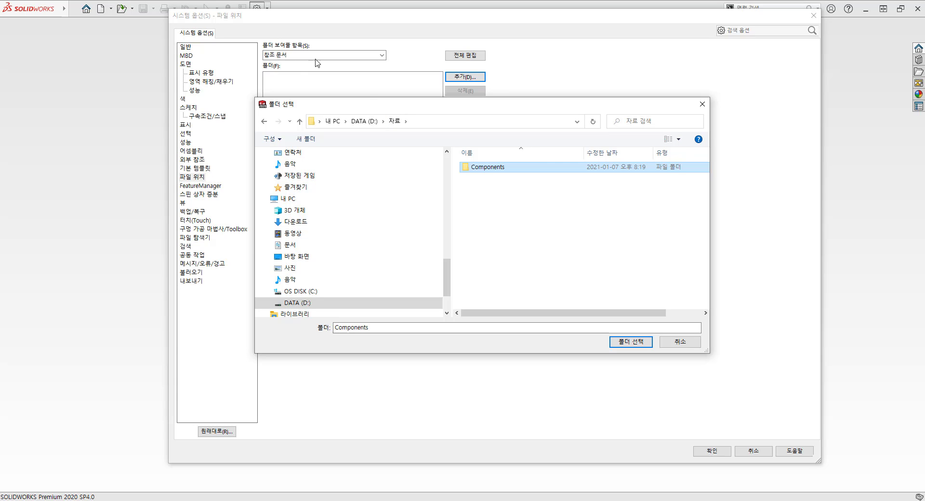
{"action": "left_click", "coordinate": [631, 343]}
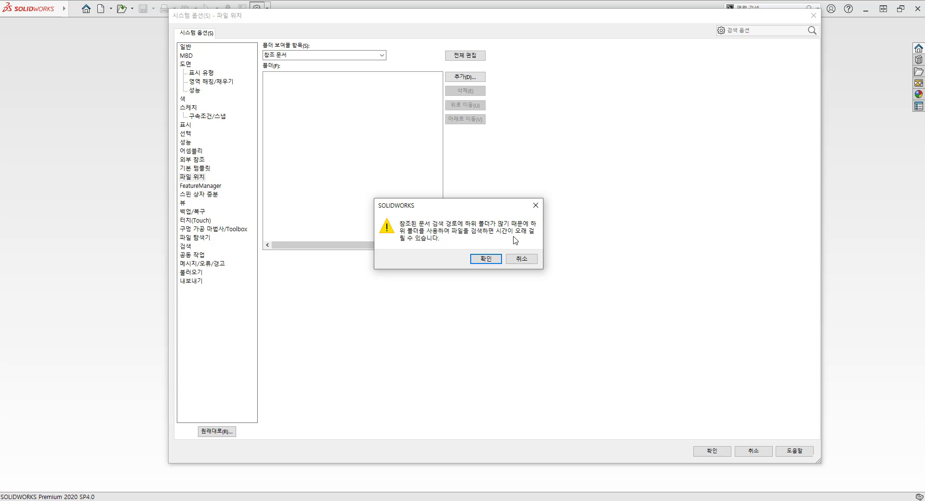
Accept the subfolder search-time warning and confirm applying the new search path.
{"action": "left_click", "coordinate": [487, 259]}
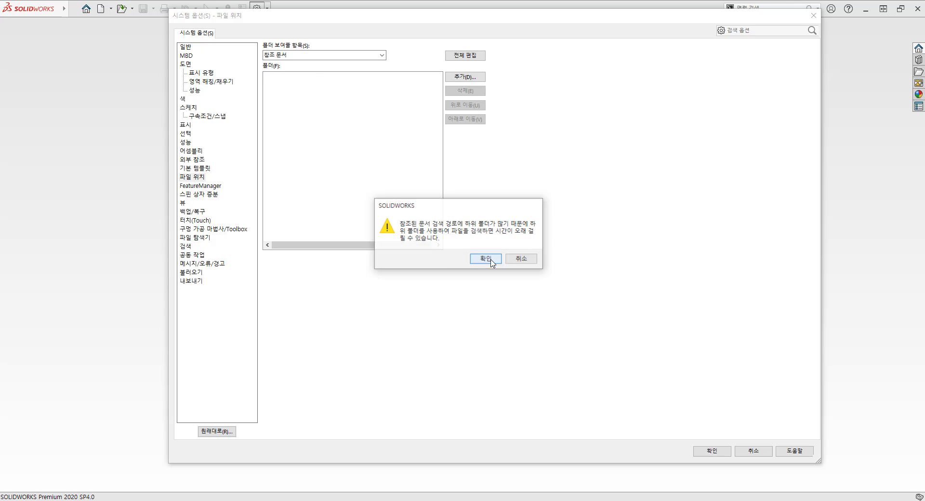
{"action": "left_click", "coordinate": [712, 451]}
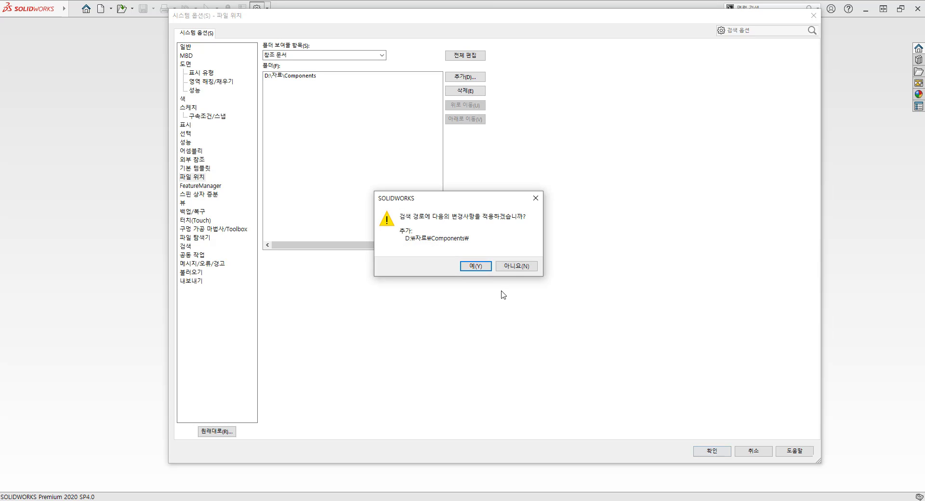
{"action": "left_click", "coordinate": [479, 266]}
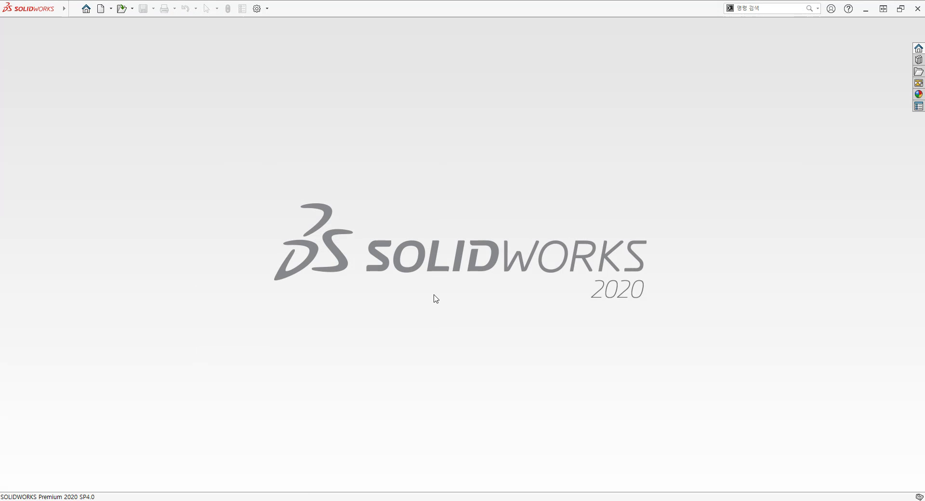
Reopen Assembly Patterns from the Welcome dialog's recent documents.
{"action": "left_click", "coordinate": [339, 263]}
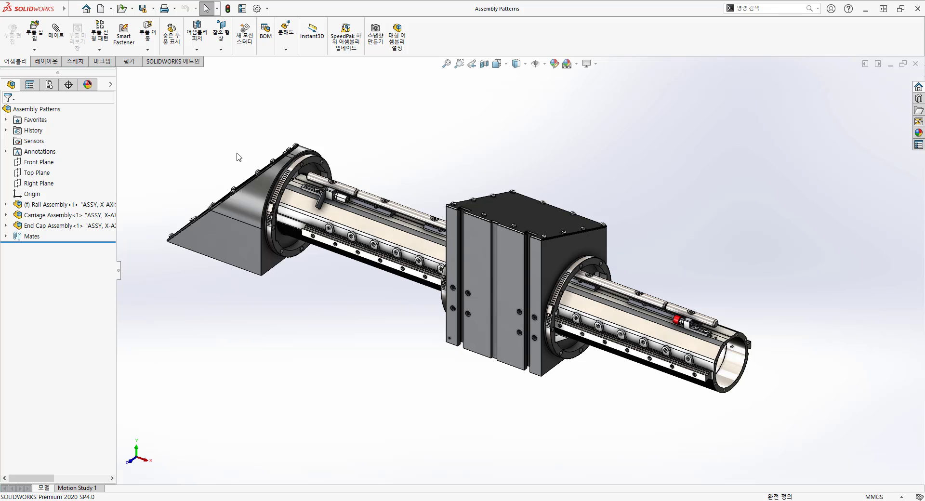
Review Find References to confirm parts now resolve from the Components\구매품 and 외주제작 subfolders.
{"action": "left_click", "coordinate": [76, 9]}
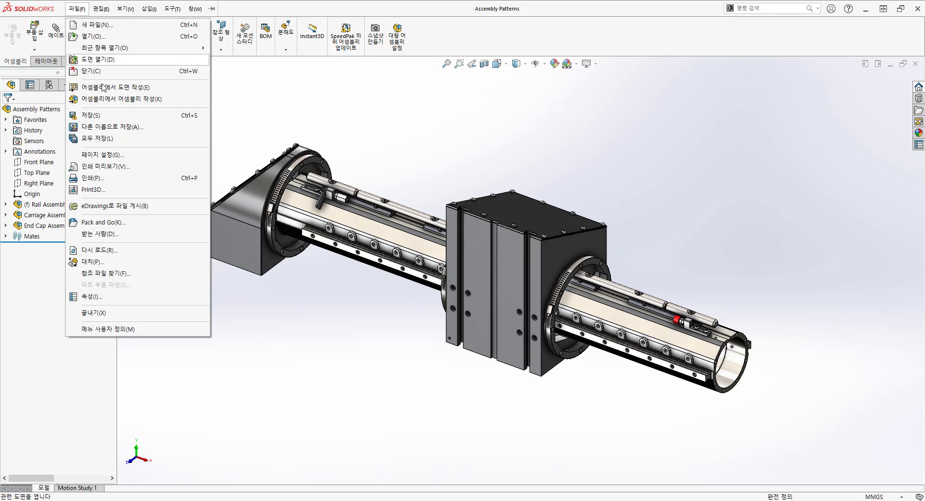
{"action": "left_click", "coordinate": [107, 273]}
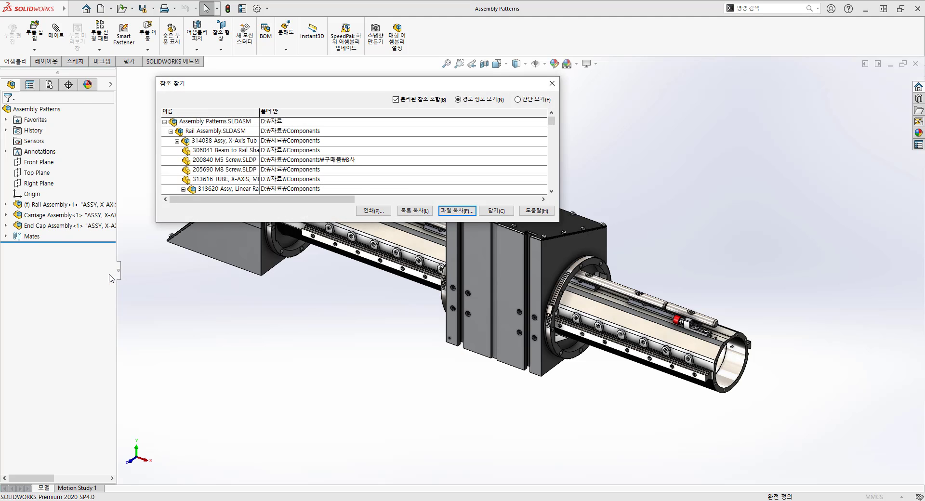
{"action": "left_click_drag", "start_coordinate": [560, 226], "coordinate": [643, 432]}
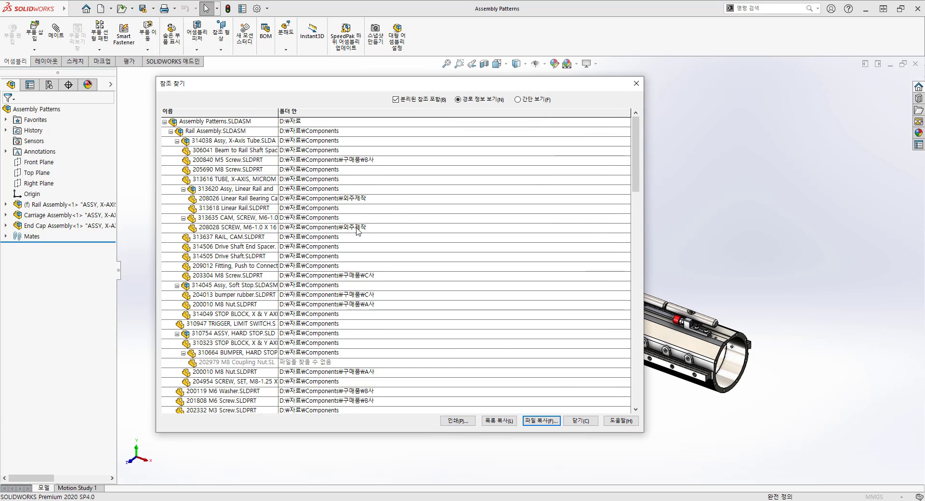
{"action": "scroll", "coordinate": [383, 318], "scroll_direction": "down", "scroll_amount": 1}
{"action": "scroll", "coordinate": [378, 328], "scroll_direction": "down", "scroll_amount": 1}
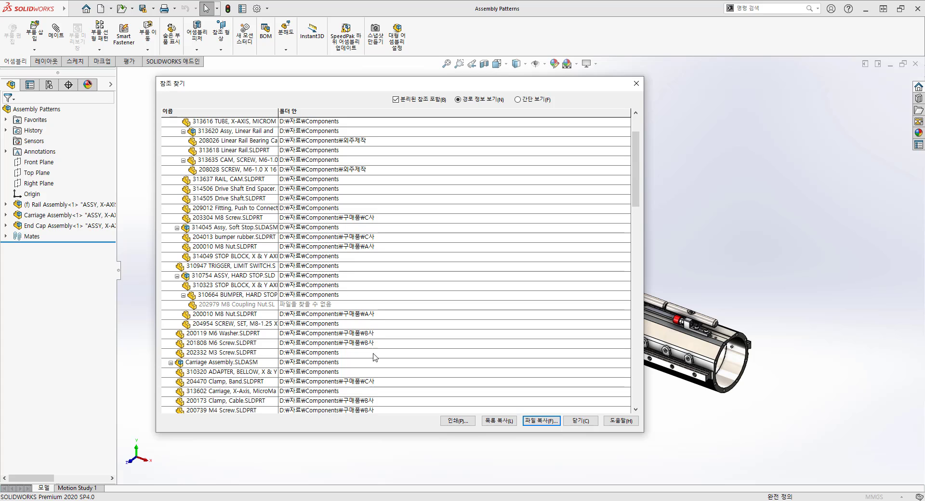
{"action": "scroll", "coordinate": [377, 404], "scroll_direction": "down", "scroll_amount": 2}
{"action": "scroll", "coordinate": [377, 403], "scroll_direction": "down", "scroll_amount": 2}
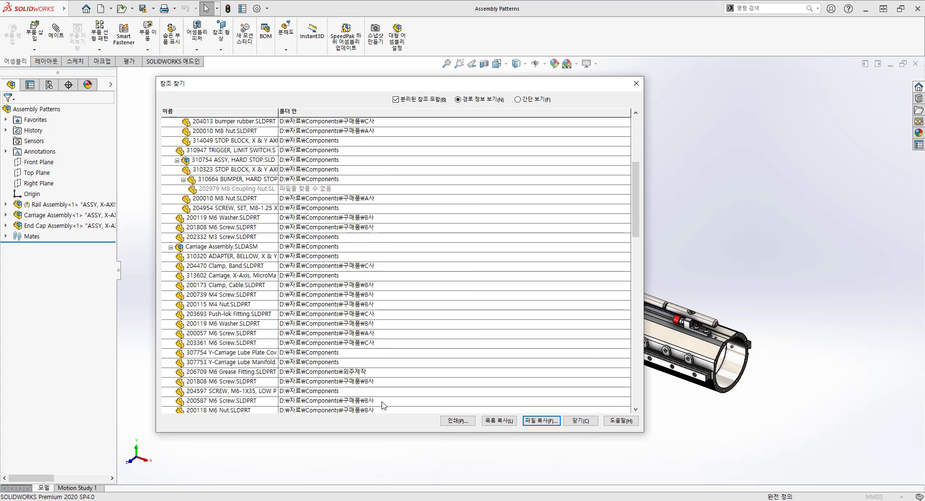
{"action": "left_click", "coordinate": [580, 421]}
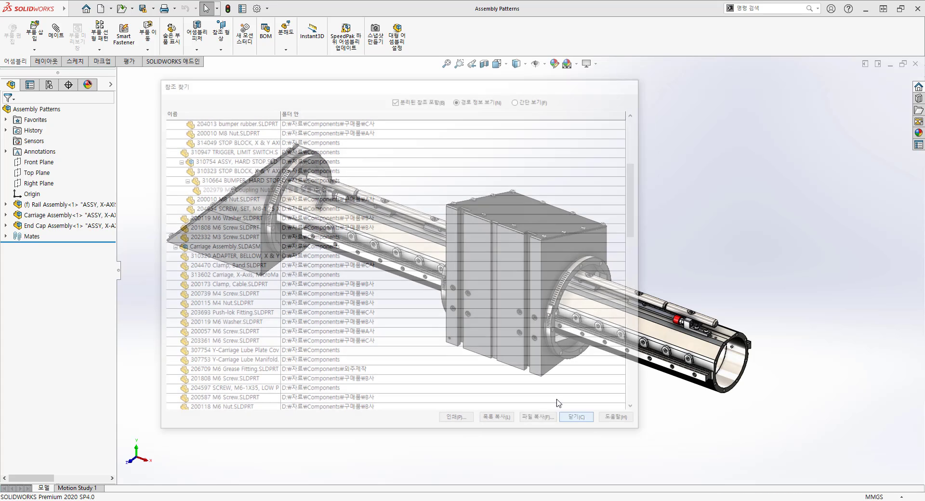
Delete D:\자료\Components from the Referenced Documents search folders and close System Options.
{"action": "left_click", "coordinate": [258, 9]}
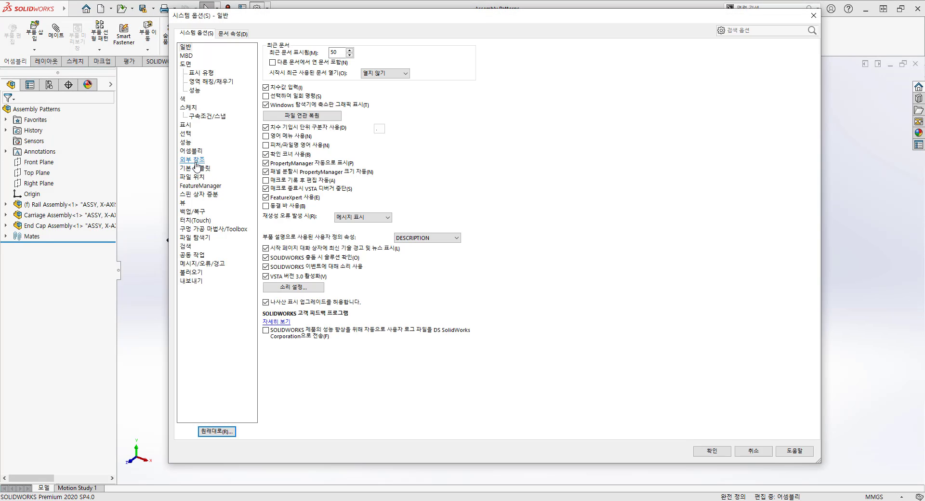
{"action": "left_click", "coordinate": [195, 161]}
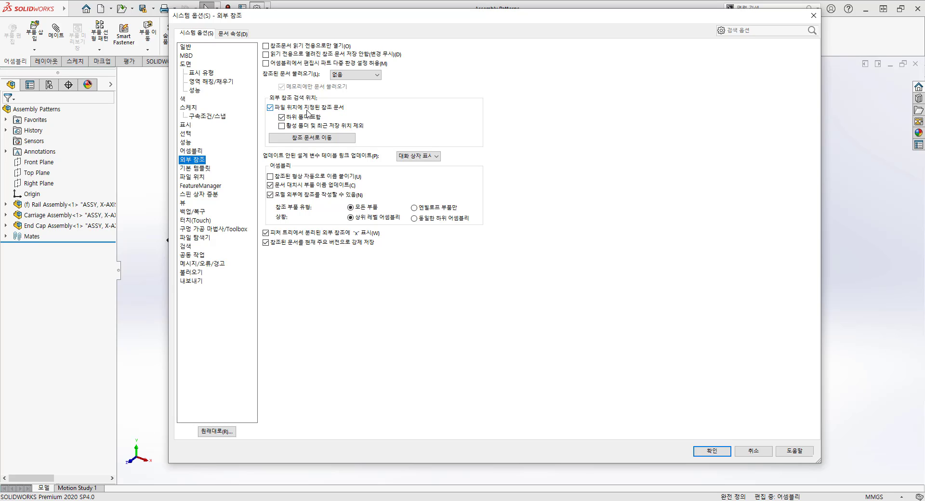
{"action": "left_click", "coordinate": [318, 135]}
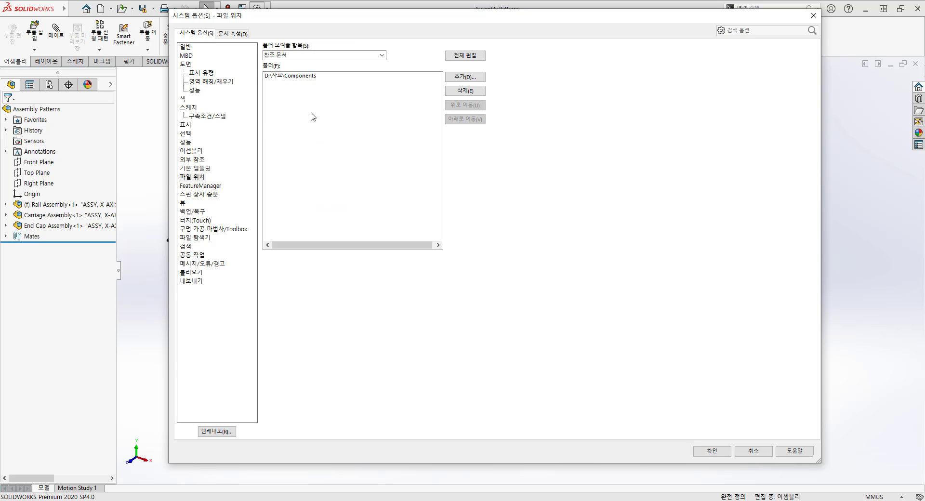
{"action": "left_click", "coordinate": [294, 76]}
{"action": "left_click", "coordinate": [466, 92]}
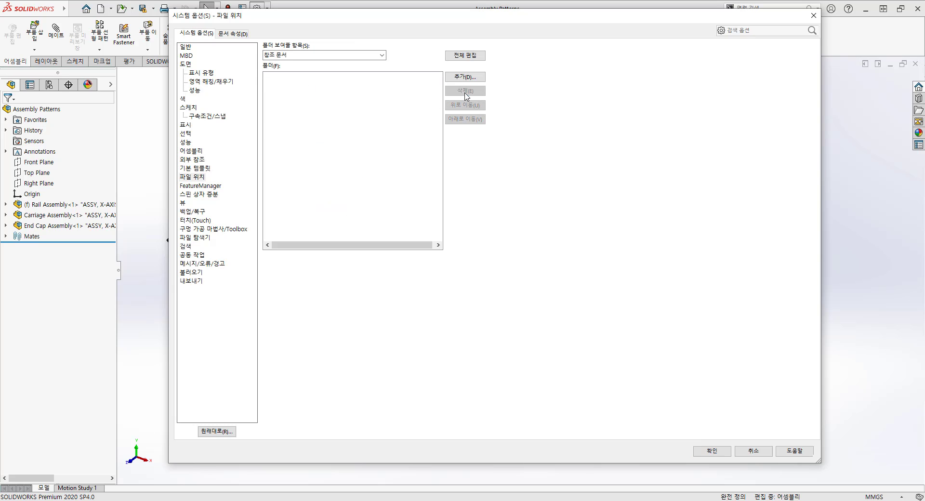
{"action": "left_click", "coordinate": [708, 451]}
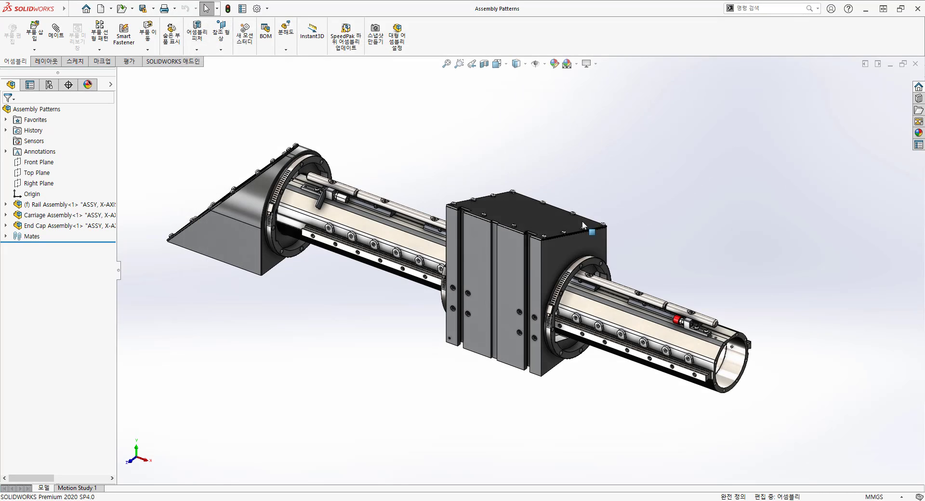
Save Assembly Patterns, verify the Referenced Documents folder list is empty, then close the assembly.
{"action": "left_click", "coordinate": [153, 8]}
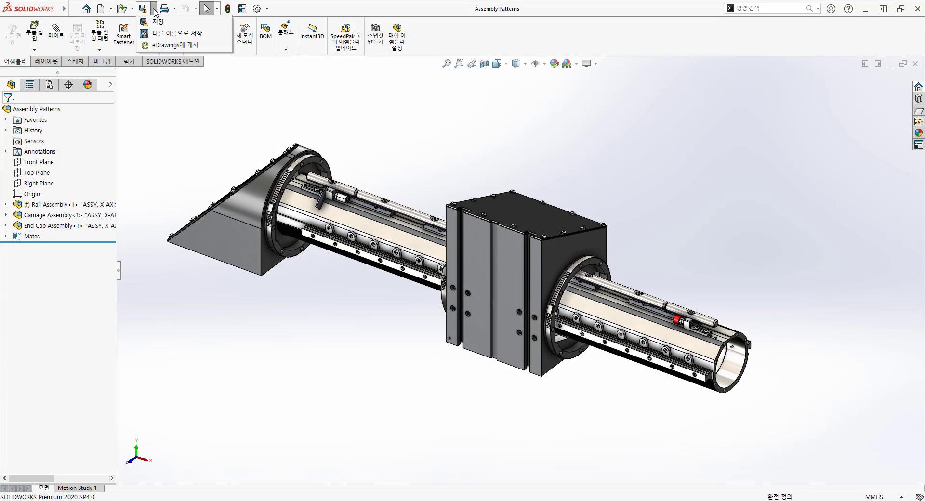
{"action": "left_click", "coordinate": [158, 22]}
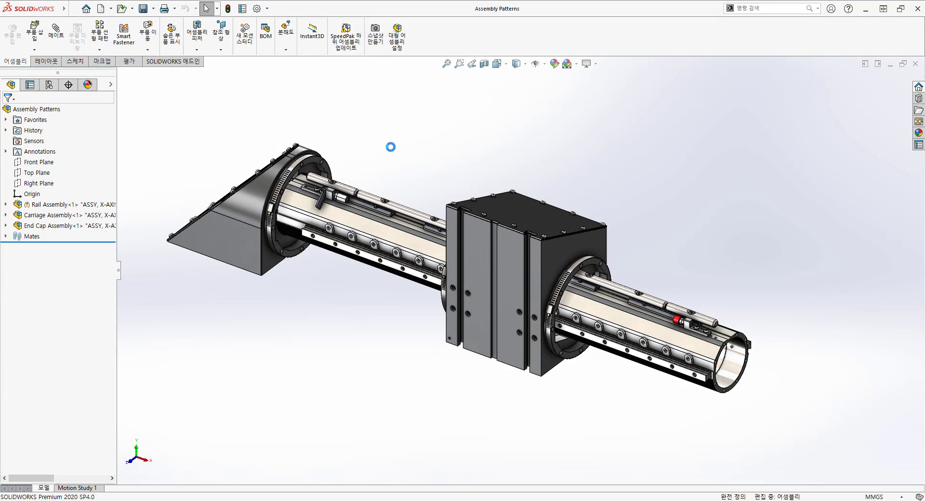
{"action": "left_click", "coordinate": [256, 8]}
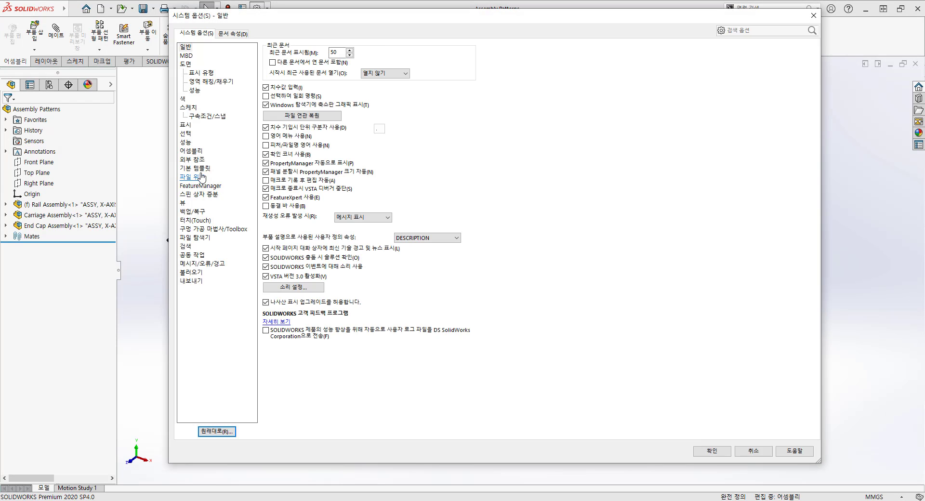
{"action": "left_click", "coordinate": [192, 159]}
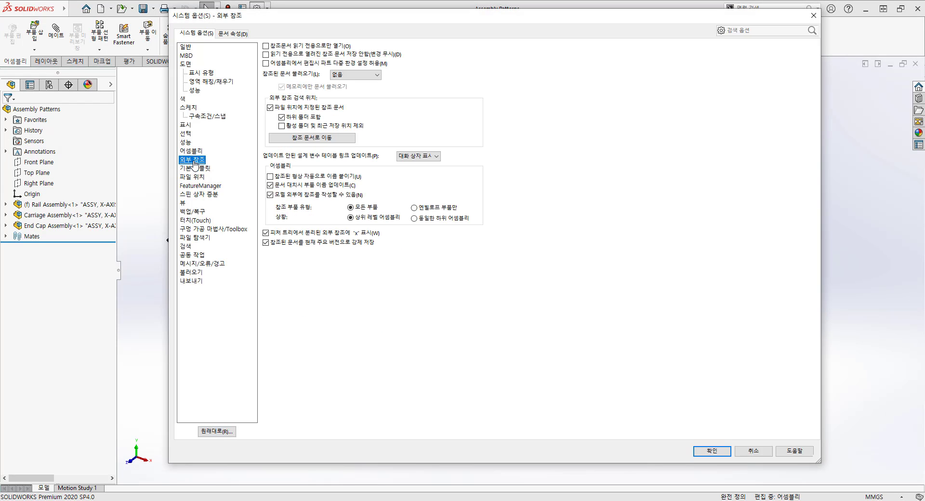
{"action": "left_click", "coordinate": [320, 140]}
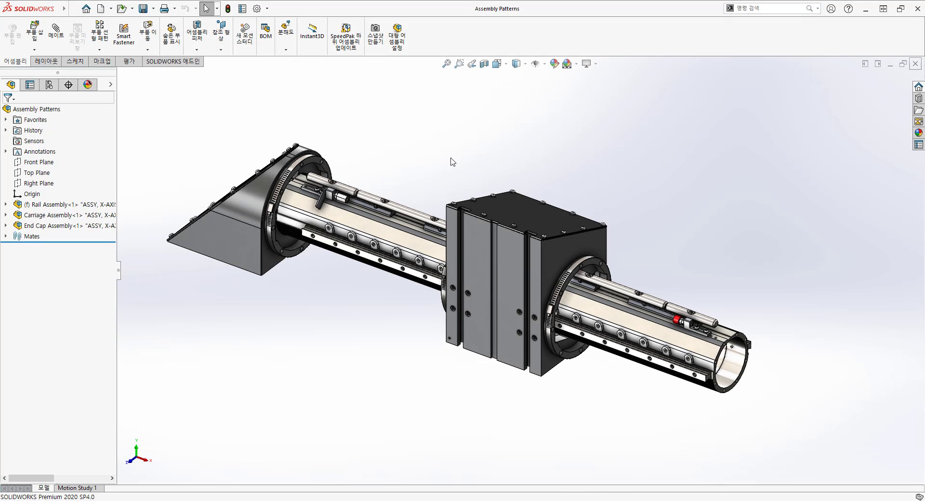
{"action": "key", "text": "ctrl+w"}
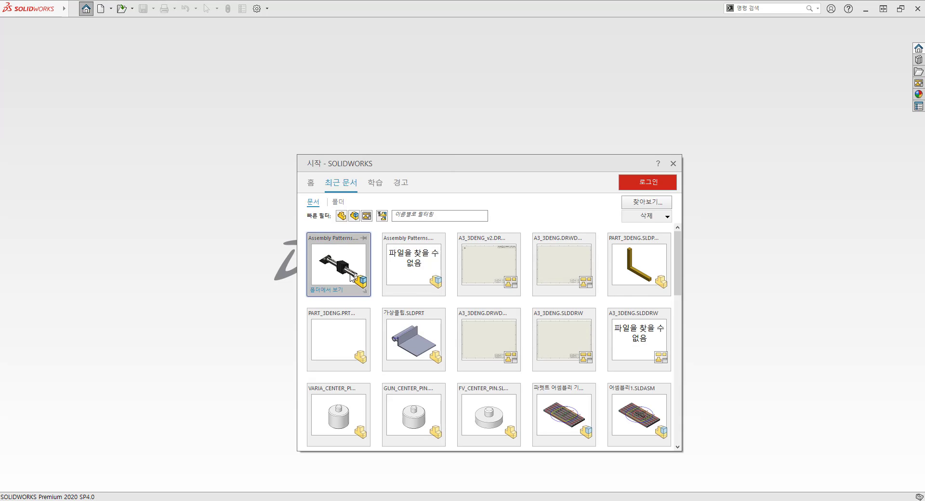
Double-click the Assembly Patterns thumbnail under recent documents to load it again.
{"action": "double_click", "coordinate": [351, 278]}
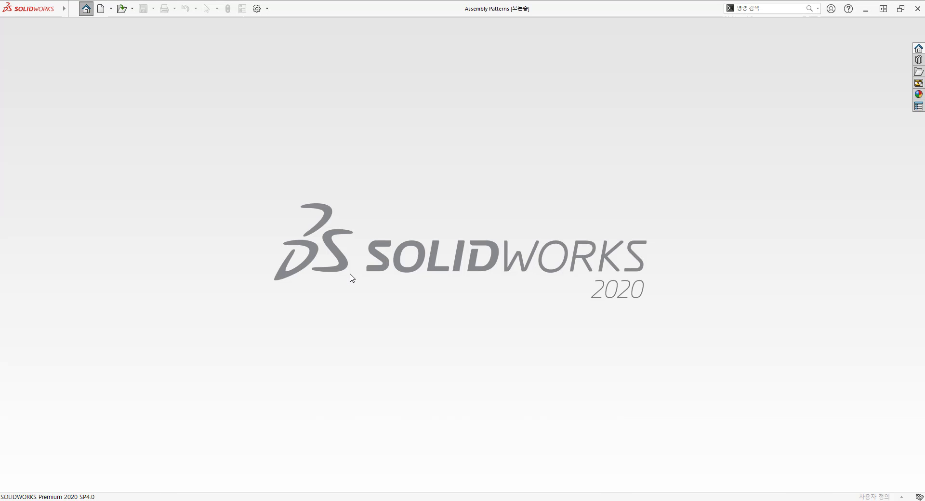